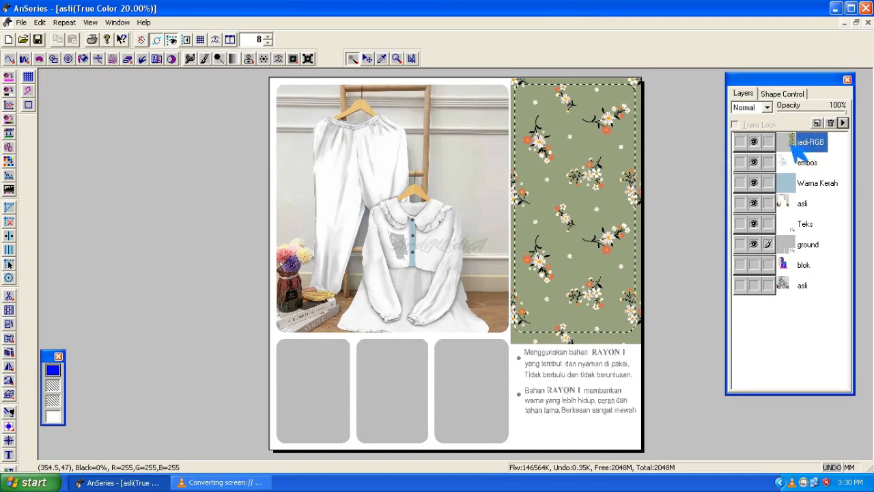
# - Erase the green floral pattern on the jadi-RGB layer outside the selected rounded panel
pyautogui.click(174, 43)
pyautogui.click(132, 60)
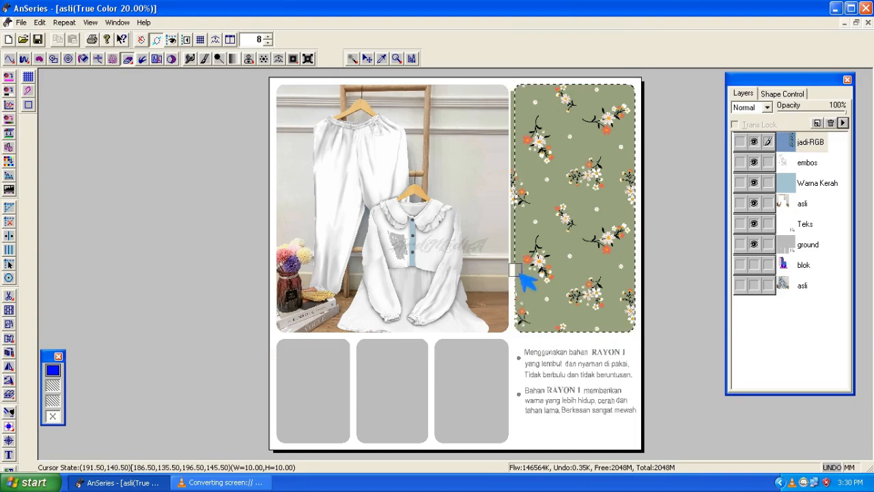
pyautogui.click(507, 246)
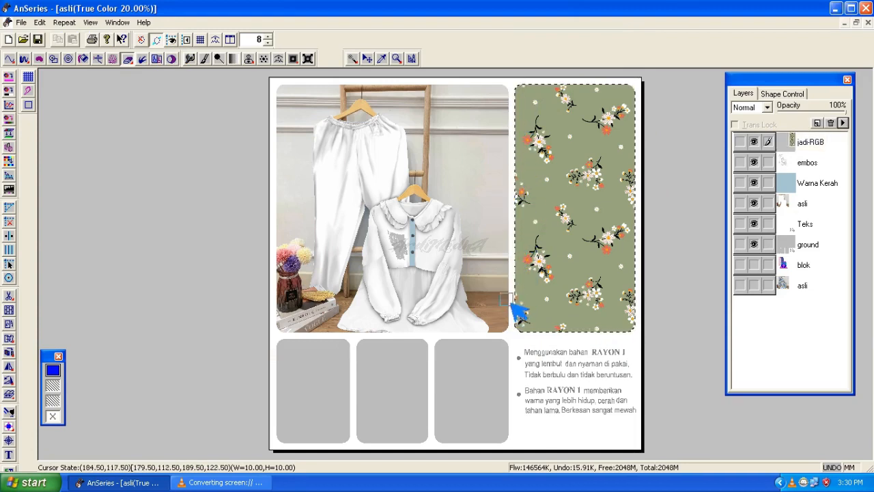
# - Load the pc rgb file into the layout as additional image layers
pyautogui.click(798, 185)
pyautogui.click(844, 124)
pyautogui.click(792, 135)
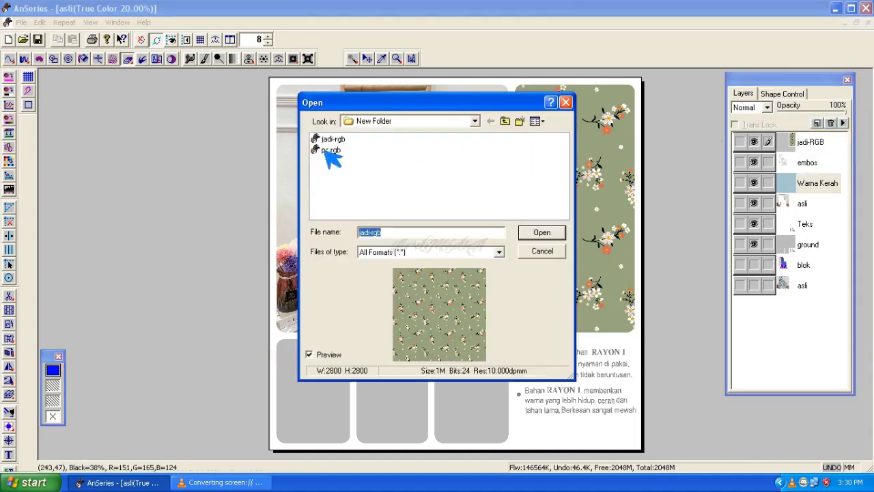
pyautogui.click(331, 150)
pyautogui.click(555, 235)
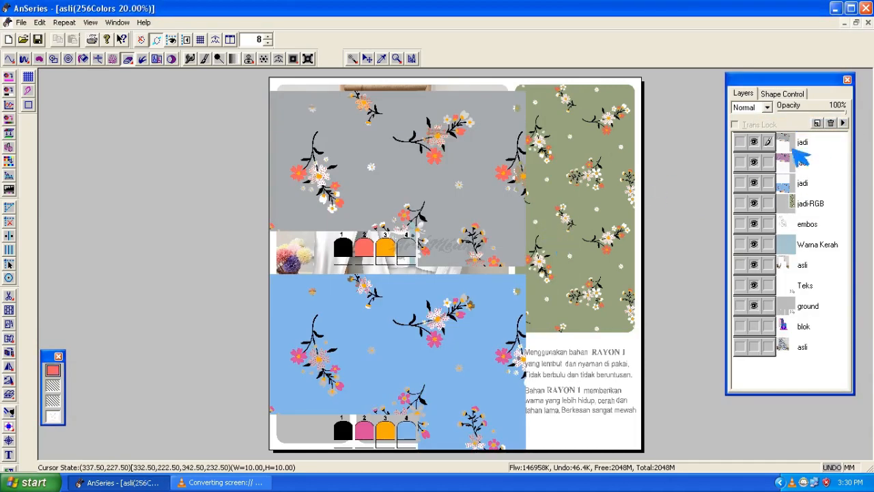
# - Hide the grey and purple pattern layers and move the blue floral pattern over the first grey swatch below the photo
pyautogui.click(754, 141)
pyautogui.click(754, 162)
pyautogui.click(803, 183)
pyautogui.click(368, 58)
pyautogui.moveTo(441, 343); pyautogui.dragTo(288, 383)
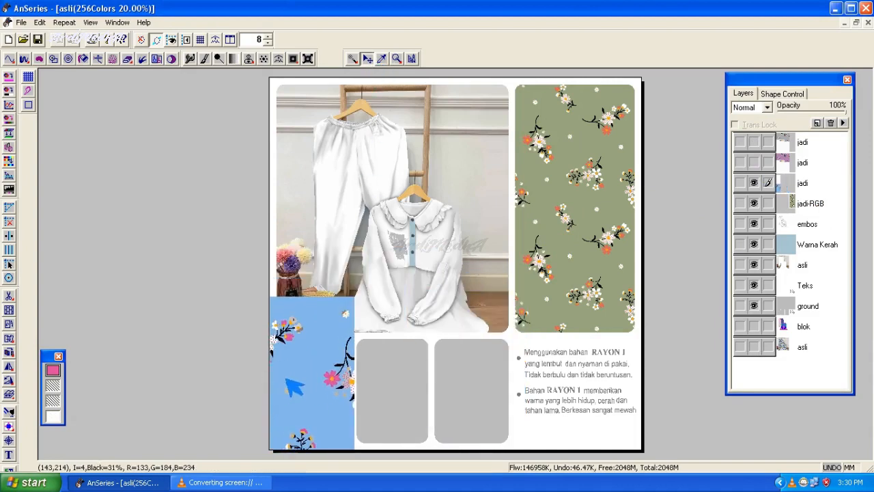
# - Hide the blue pattern layer and move the purple floral pattern over the middle swatch
pyautogui.click(799, 164)
pyautogui.click(754, 183)
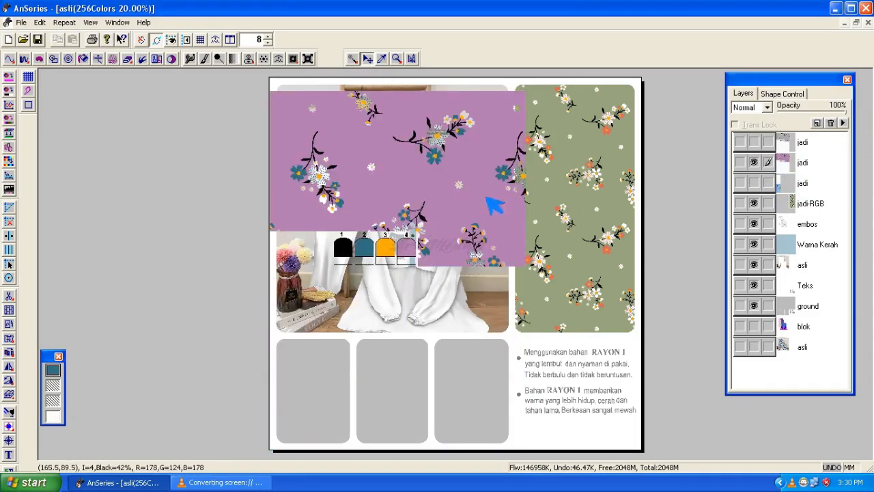
pyautogui.moveTo(495, 205); pyautogui.dragTo(400, 390)
# - Show the grey pattern layer, hide the purple one, and move the grey floral pattern over the third swatch
pyautogui.click(800, 144)
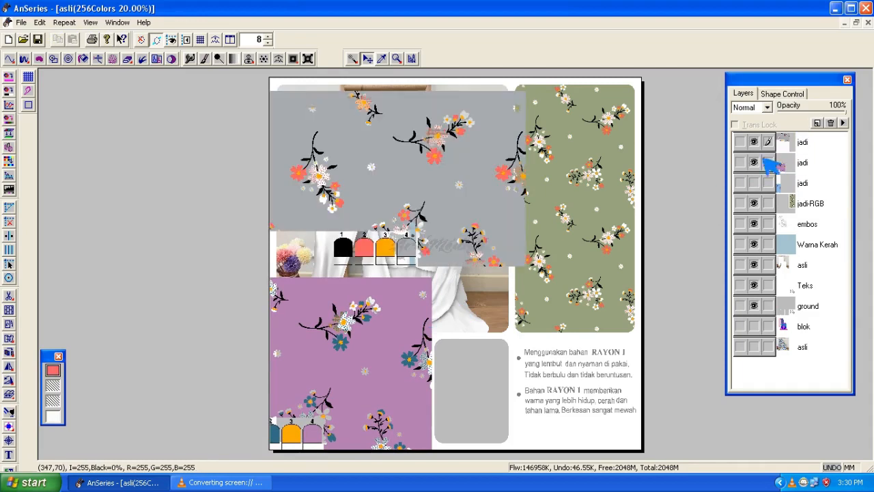
pyautogui.click(754, 162)
pyautogui.moveTo(485, 202); pyautogui.dragTo(485, 395)
# - Select the third swatch's shape from the ground layer and erase the grey pattern around its edges, then clear the selection
pyautogui.click(785, 305)
pyautogui.click(352, 60)
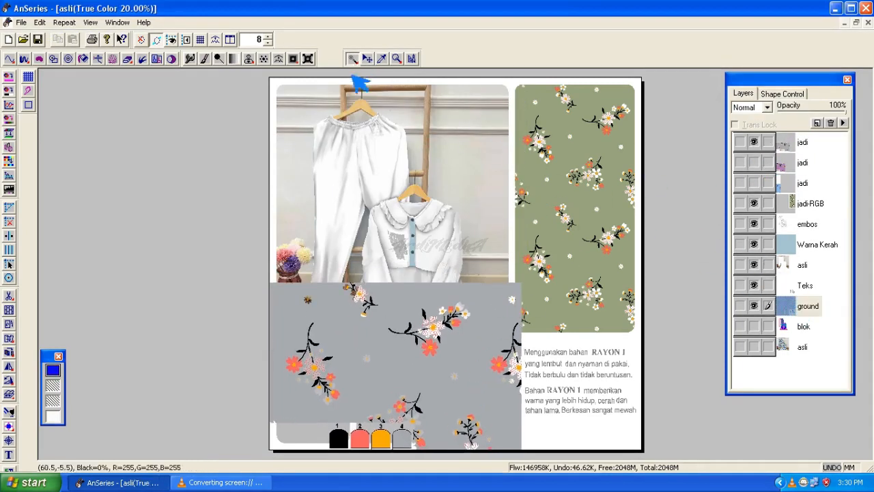
pyautogui.click(786, 144)
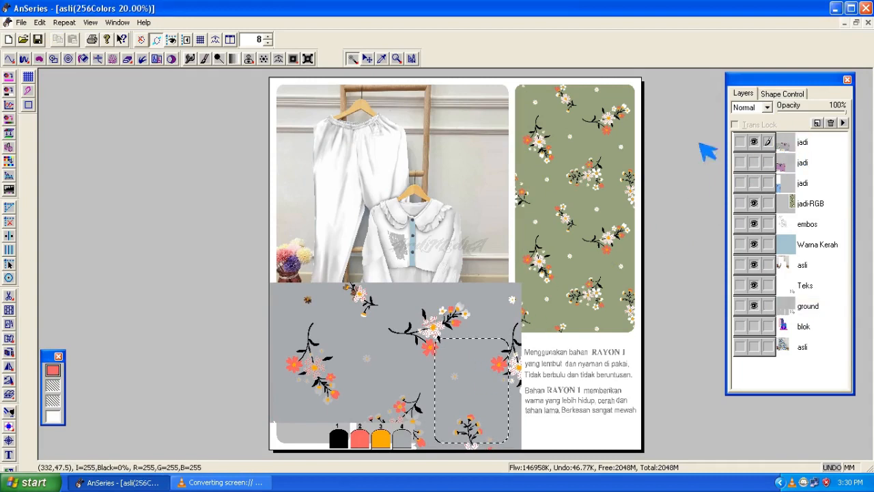
pyautogui.click(129, 58)
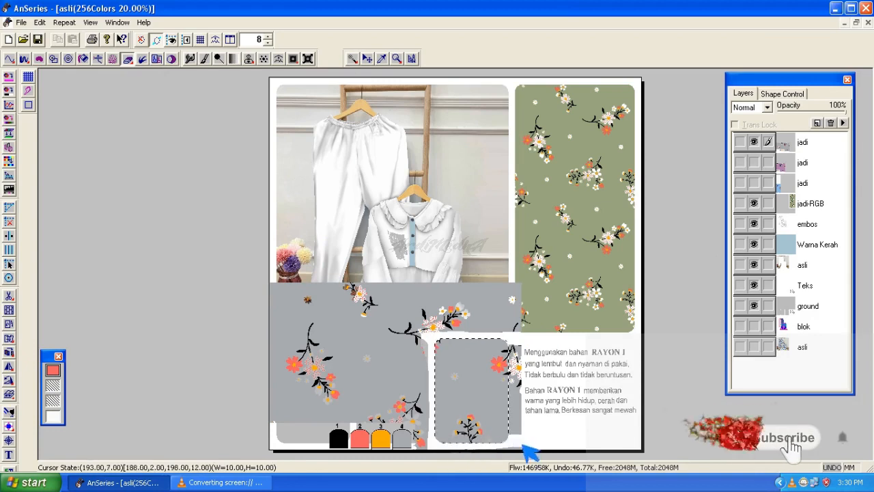
pyautogui.moveTo(515, 434)
pyautogui.mouseDown()
pyautogui.moveTo(515, 362)
pyautogui.moveTo(515, 440)
pyautogui.moveTo(481, 452)
pyautogui.mouseUp()
pyautogui.hotkey('ctrl', 'd')
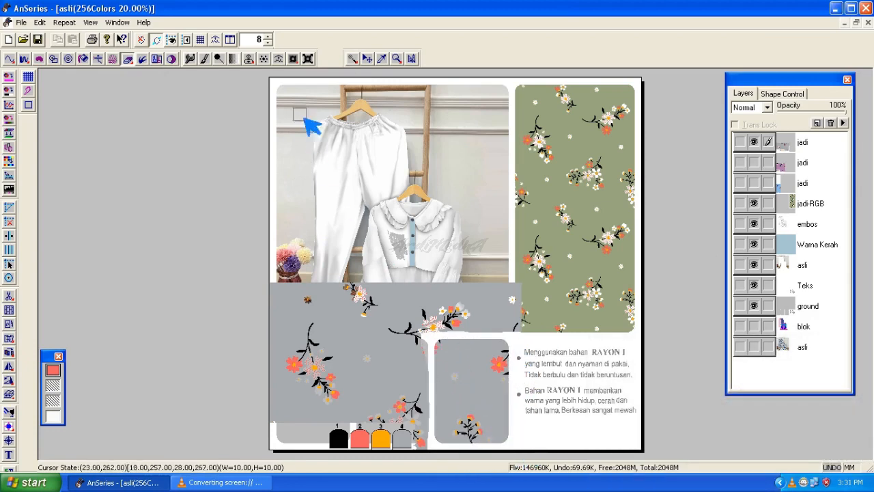
# - Delete the leftover grey pattern above and beside the third swatch using rectangular selections
pyautogui.click(352, 59)
pyautogui.moveTo(225, 240); pyautogui.dragTo(540, 336)
pyautogui.press('Delete')
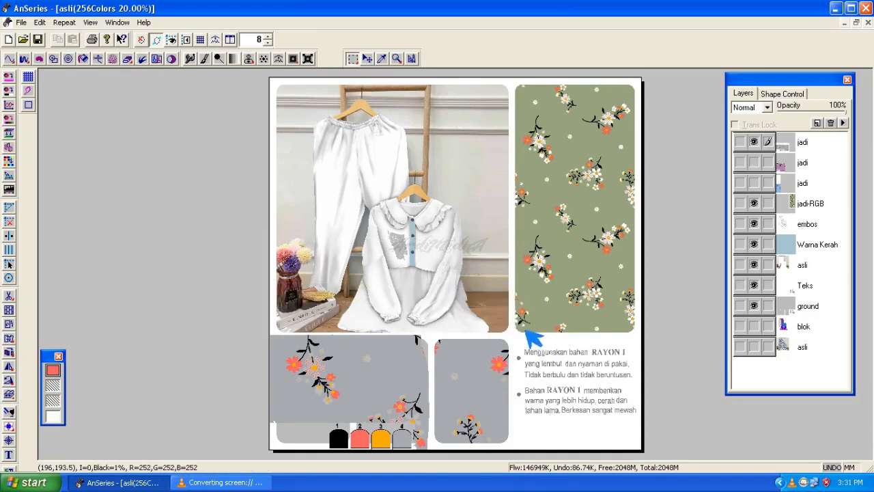
pyautogui.moveTo(198, 277); pyautogui.dragTo(430, 466)
pyautogui.press('Delete')
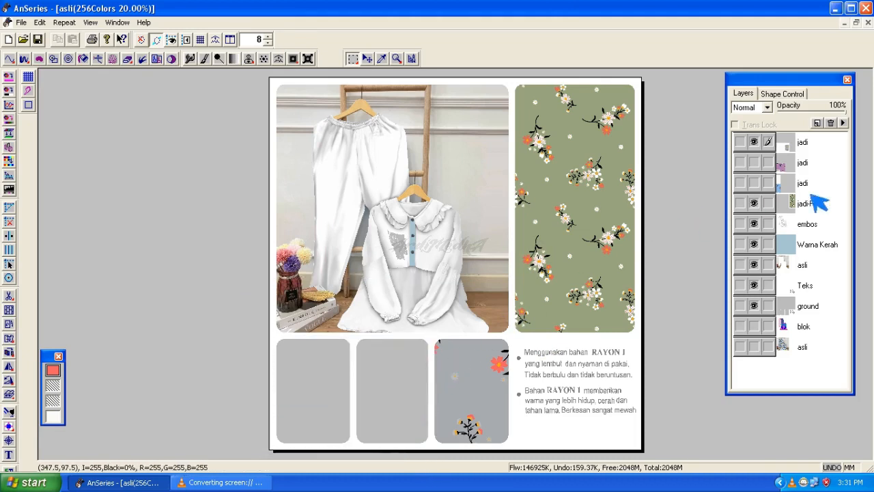
# - Select the middle swatch's shape from the ground layer, hide the grey pattern layer, and erase the purple pattern around the swatch edges
pyautogui.click(797, 170)
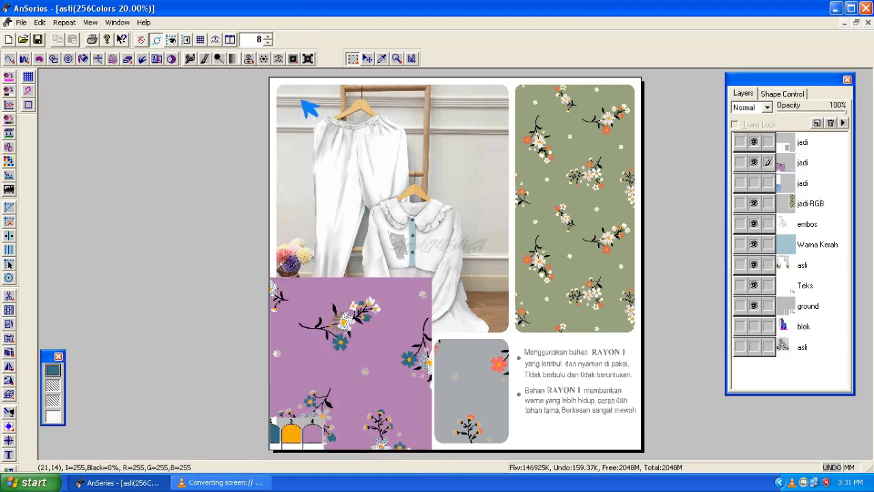
pyautogui.click(804, 315)
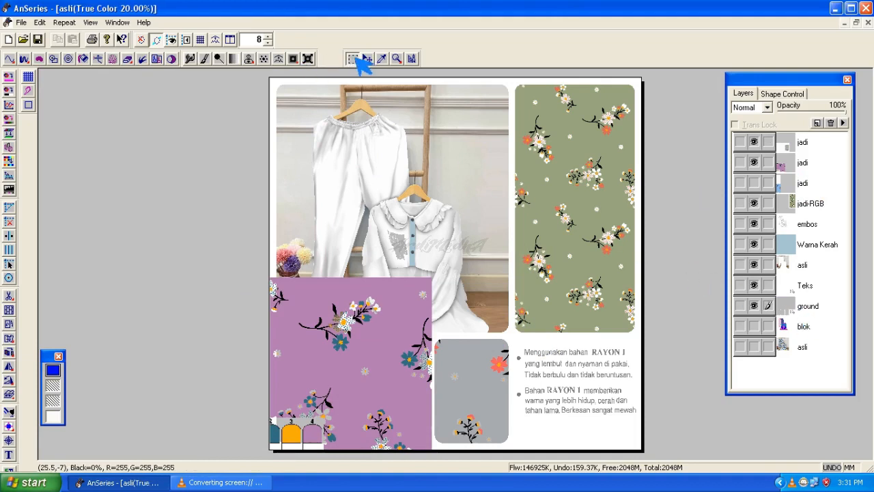
pyautogui.moveTo(357, 62); pyautogui.dragTo(357, 88)
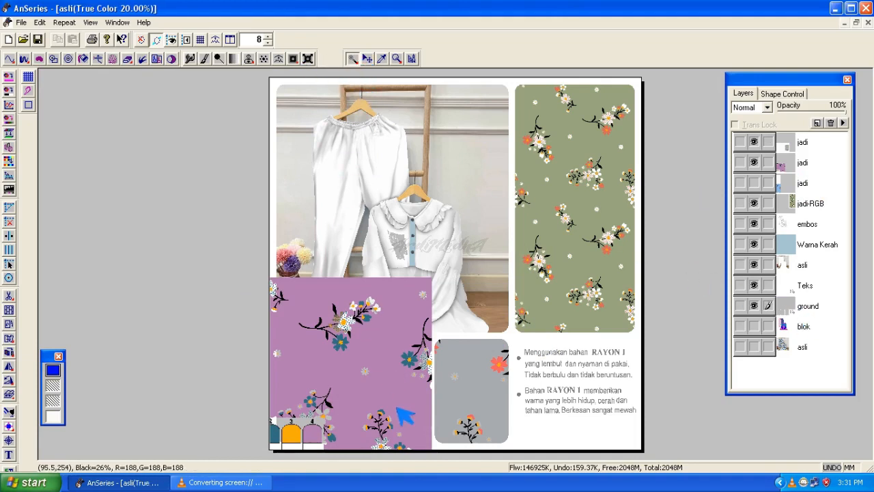
pyautogui.click(803, 164)
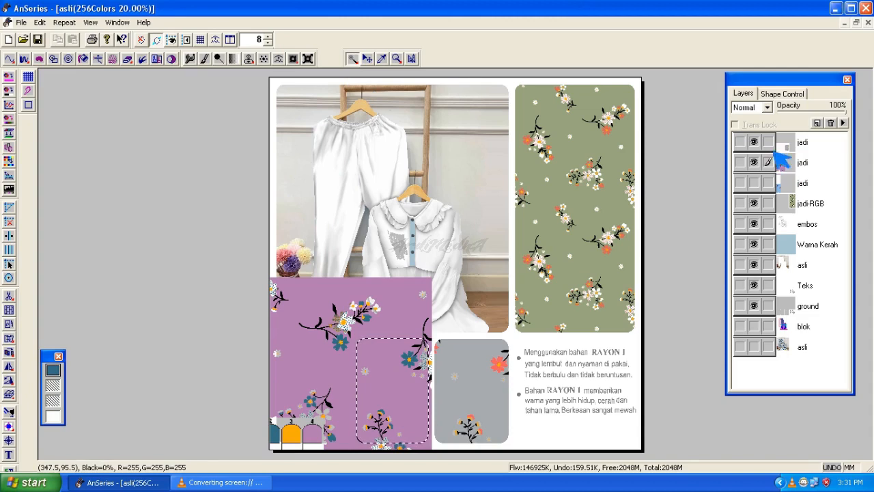
pyautogui.click(127, 58)
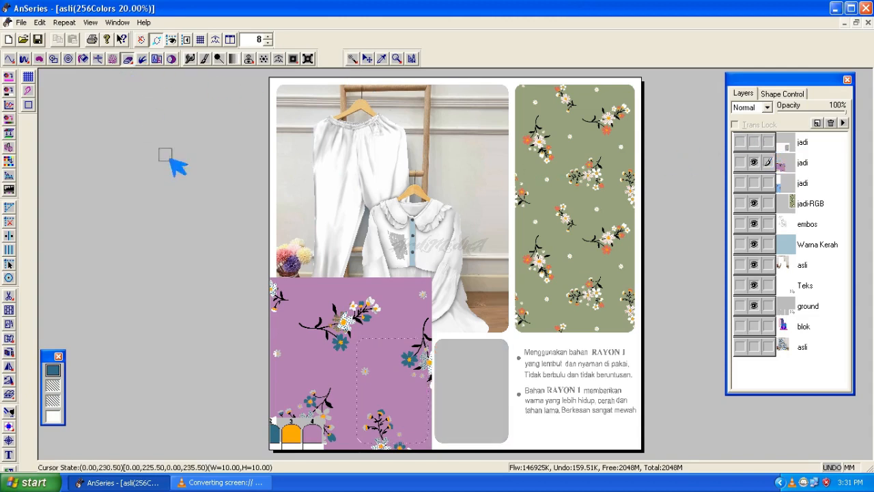
pyautogui.moveTo(416, 343)
pyautogui.mouseDown()
pyautogui.moveTo(367, 357)
pyautogui.moveTo(361, 412)
pyautogui.moveTo(383, 451)
pyautogui.moveTo(433, 461)
pyautogui.moveTo(439, 362)
pyautogui.moveTo(432, 449)
pyautogui.moveTo(353, 451)
pyautogui.moveTo(354, 437)
pyautogui.mouseUp()
pyautogui.hotkey('ctrl', 'd')
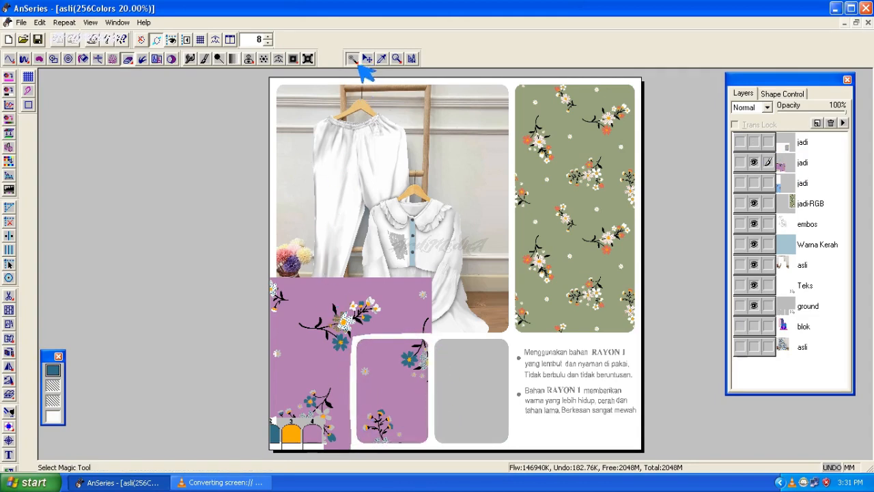
# - Delete the leftover purple pattern above and beside the middle swatch using rectangular selections
pyautogui.click(356, 75)
pyautogui.moveTo(226, 213); pyautogui.dragTo(433, 336)
pyautogui.press('Delete')
pyautogui.moveTo(186, 281); pyautogui.dragTo(357, 454)
pyautogui.press('Delete')
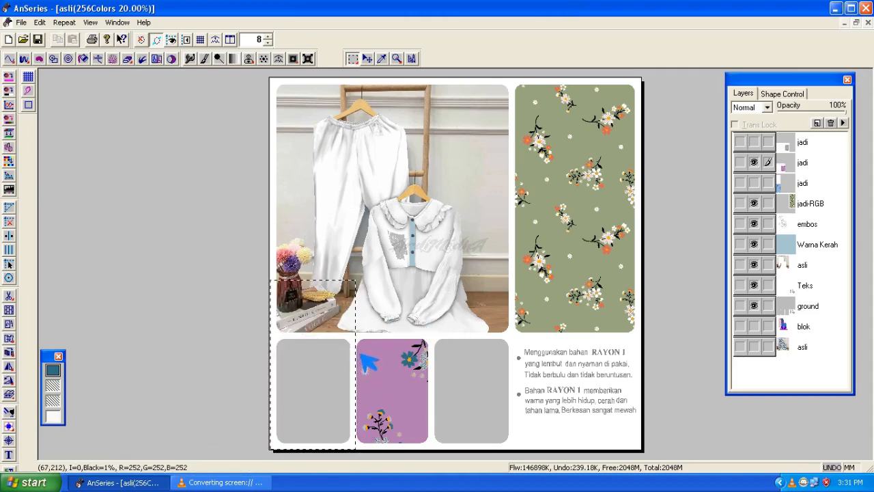
# - Select the first swatch's shape from the ground layer and erase the blue pattern around its edges, then clear the selection
pyautogui.click(792, 311)
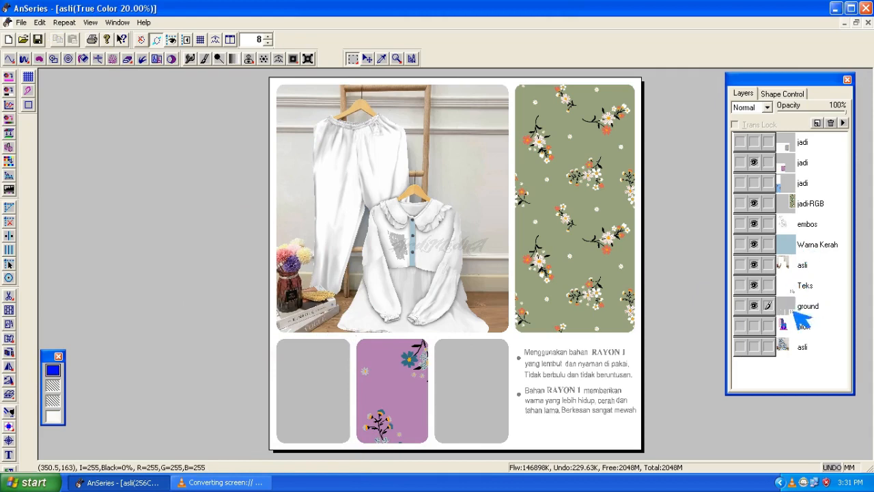
pyautogui.click(357, 89)
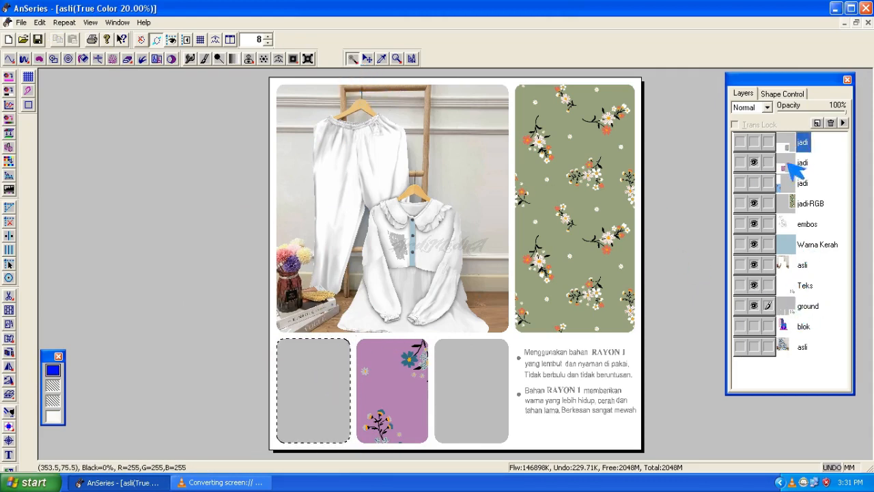
pyautogui.click(798, 183)
pyautogui.click(128, 59)
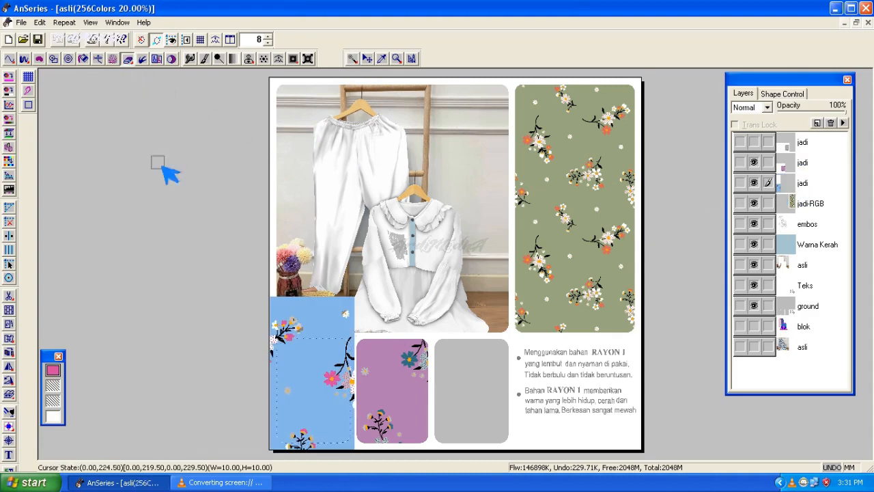
pyautogui.moveTo(271, 346)
pyautogui.mouseDown()
pyautogui.moveTo(272, 435)
pyautogui.moveTo(295, 447)
pyautogui.moveTo(351, 444)
pyautogui.moveTo(352, 340)
pyautogui.mouseUp()
pyautogui.hotkey('ctrl', 'd')
# - Delete the leftover blue pattern above the first swatch using a rectangular selection
pyautogui.click(352, 60)
pyautogui.click(355, 76)
pyautogui.moveTo(228, 260); pyautogui.dragTo(380, 339)
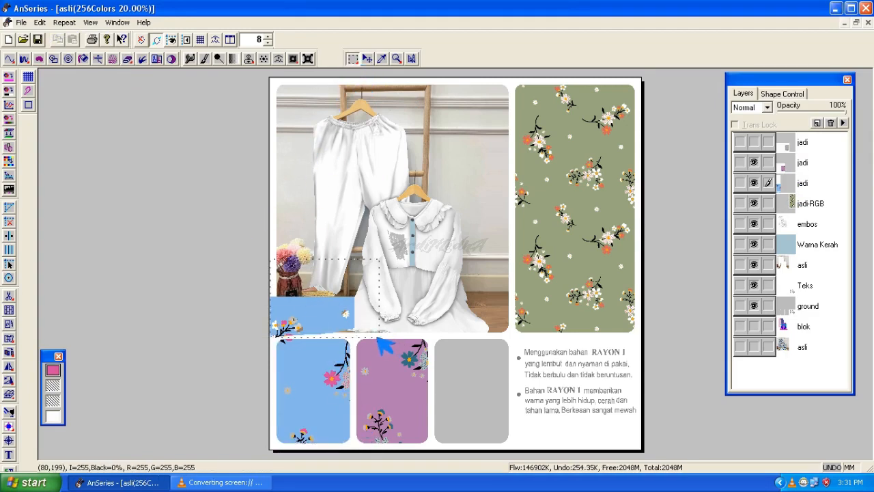
pyautogui.moveTo(227, 274); pyautogui.dragTo(376, 338)
pyautogui.press('Delete')
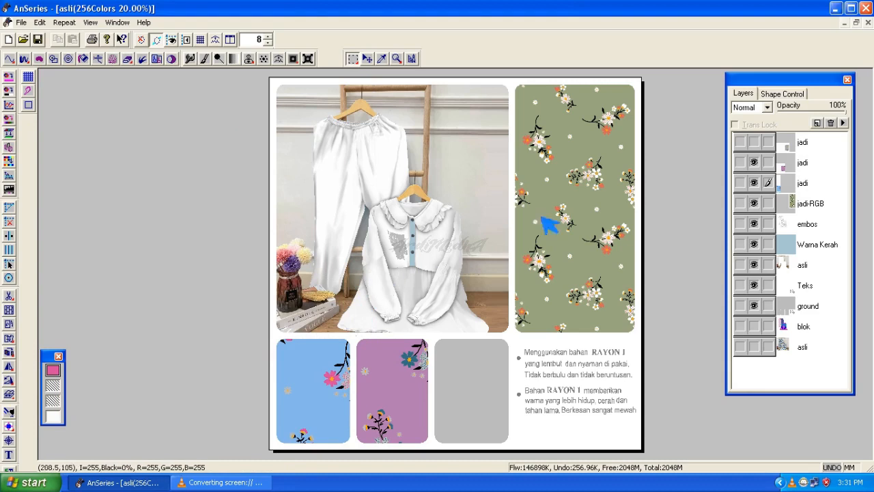
# - Show the grey pattern layer and add a new TrueColor image layer, 200 by 280 mm at 254 dpi
pyautogui.click(753, 142)
pyautogui.click(818, 124)
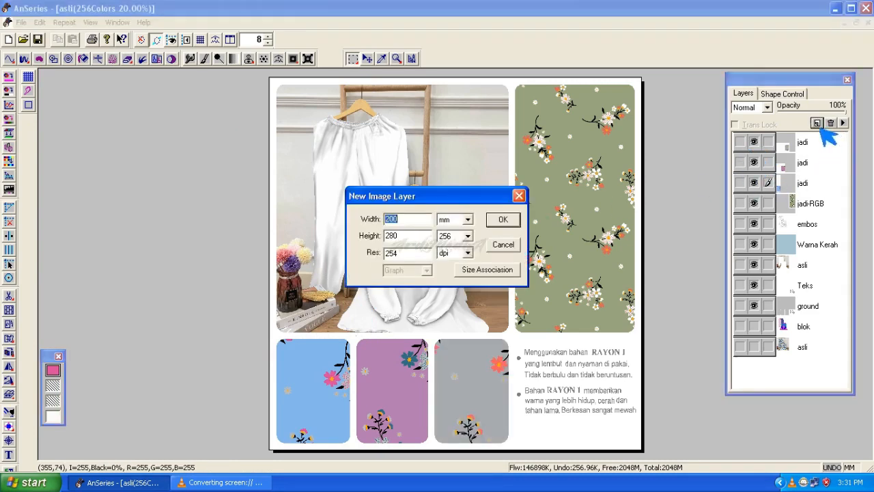
pyautogui.click(468, 235)
pyautogui.click(451, 298)
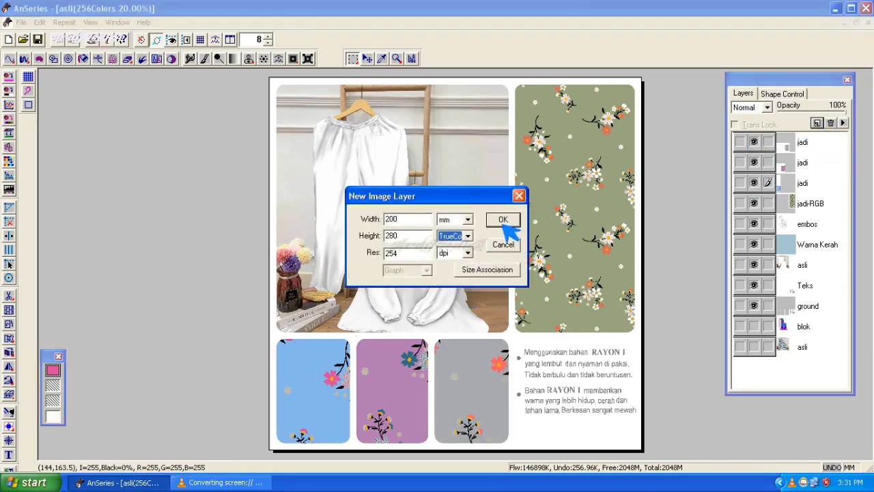
pyautogui.click(503, 221)
# - Select both front halves of the blouse by similar color on the blok layer, hide that layer, and make Layer0 active
pyautogui.click(804, 348)
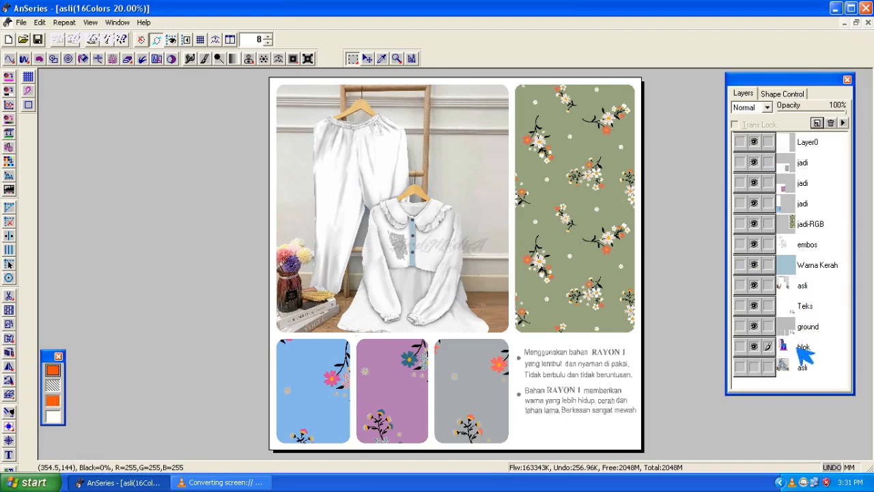
pyautogui.moveTo(356, 62); pyautogui.dragTo(352, 91)
pyautogui.hotkey('ctrl', '+')
pyautogui.click(384, 254)
pyautogui.click(629, 119)
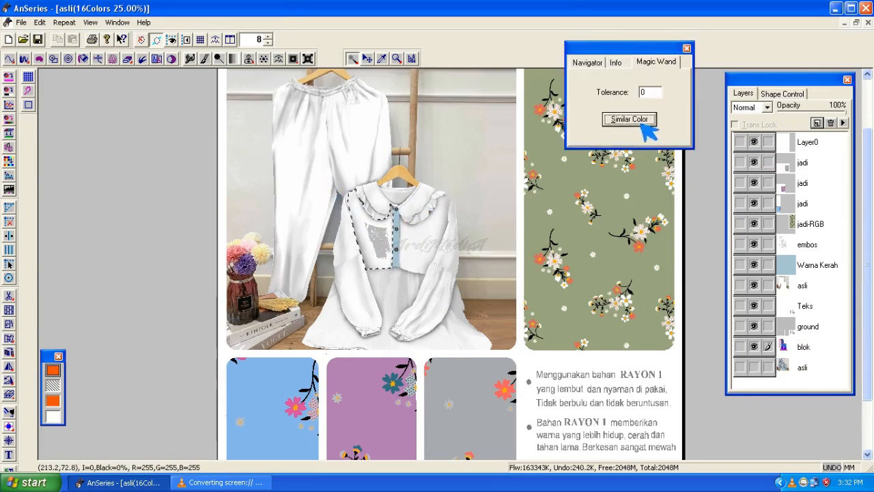
pyautogui.click(754, 346)
pyautogui.click(787, 143)
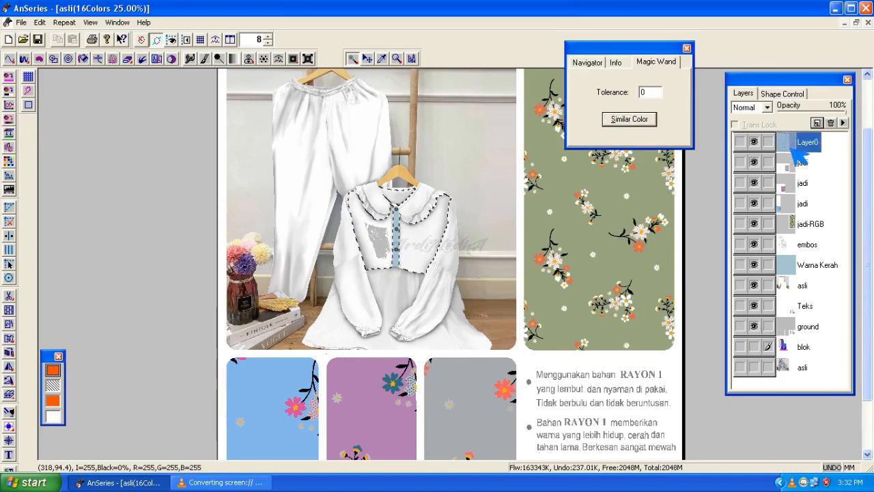
# - Open the Grid tool and enable no view grid, no view selection, and Light rendering
pyautogui.click(28, 77)
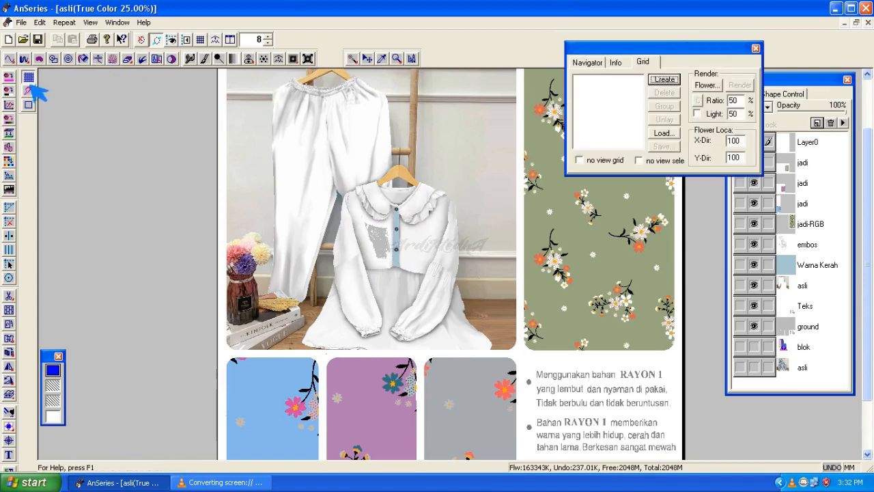
pyautogui.click(585, 164)
pyautogui.click(639, 160)
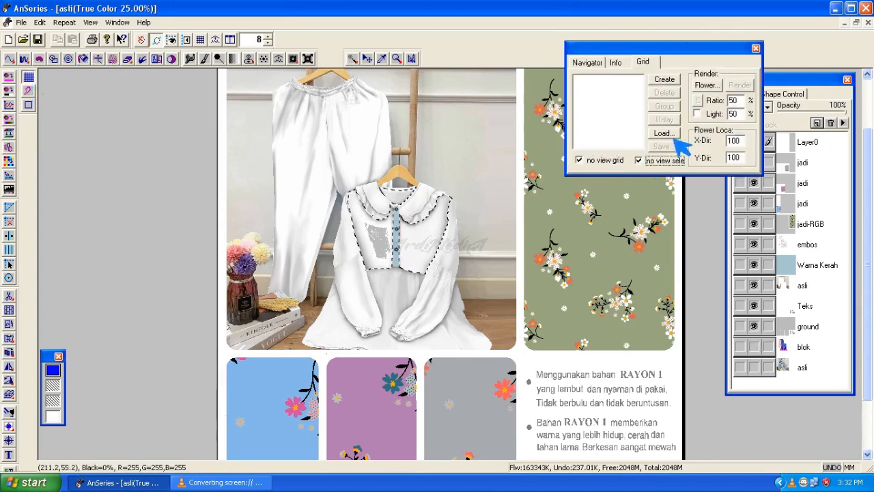
pyautogui.click(697, 113)
# - Load the BAJU ROMPI grid file from the BLOUNSE 20 folder
pyautogui.click(662, 134)
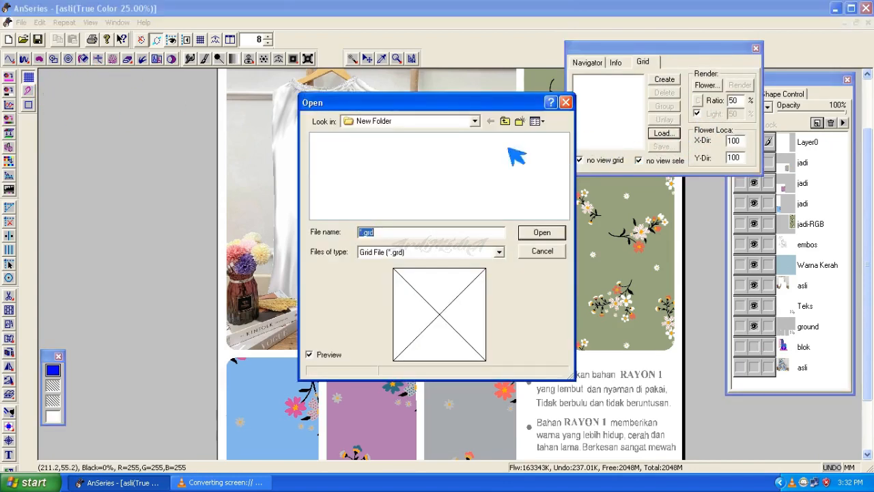
pyautogui.click(505, 121)
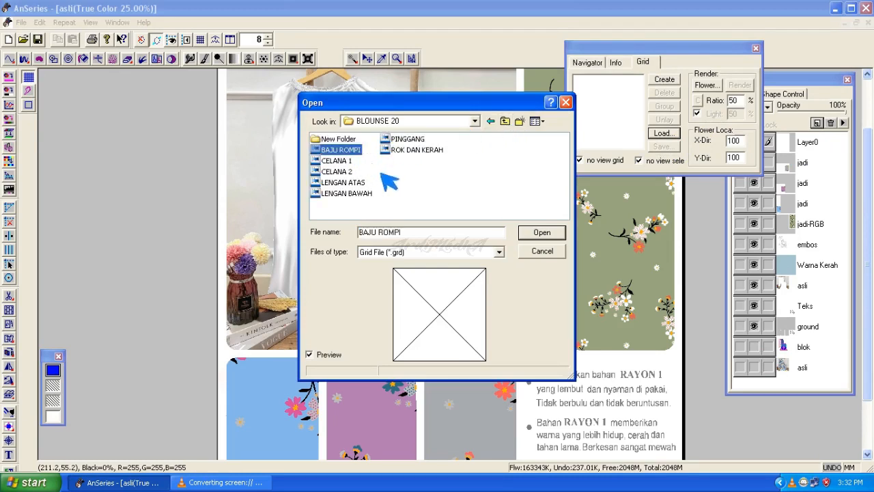
pyautogui.click(537, 235)
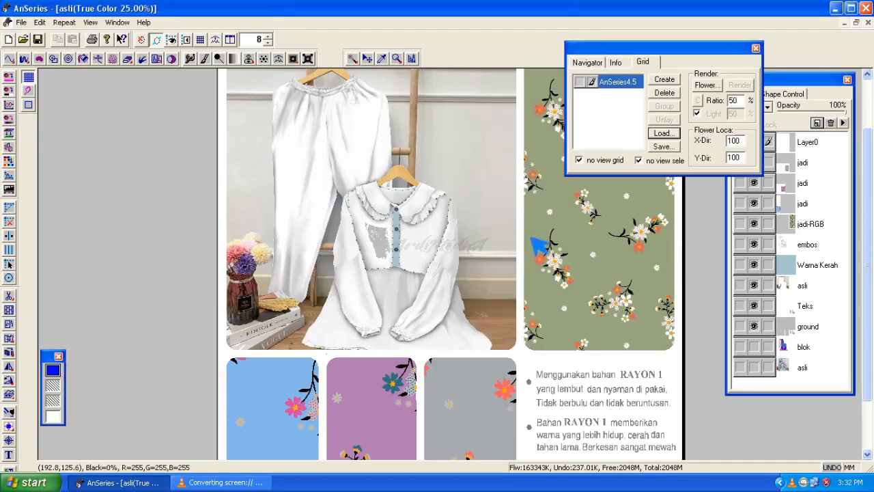
# - Render the jadi-rgb flower onto the selected blouse fronts with a 1/1 horizontal cycle, and delete the used grid
pyautogui.click(709, 87)
pyautogui.doubleClick(350, 140)
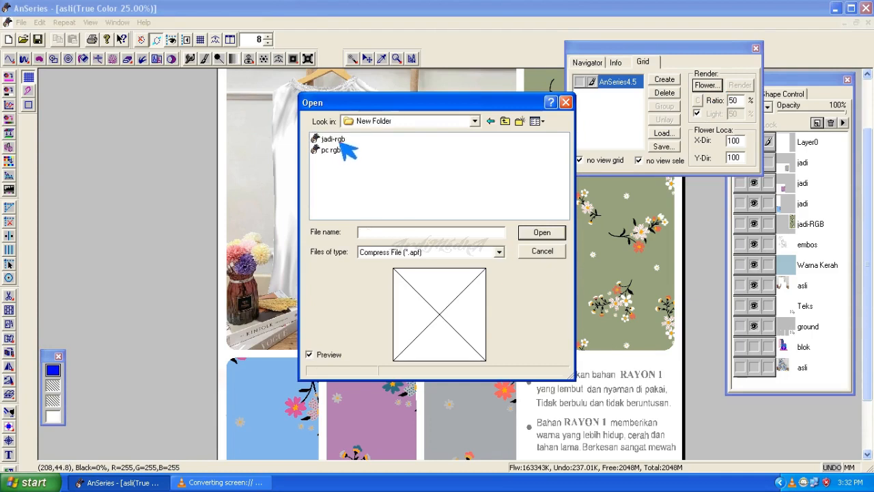
pyautogui.click(341, 140)
pyautogui.click(544, 234)
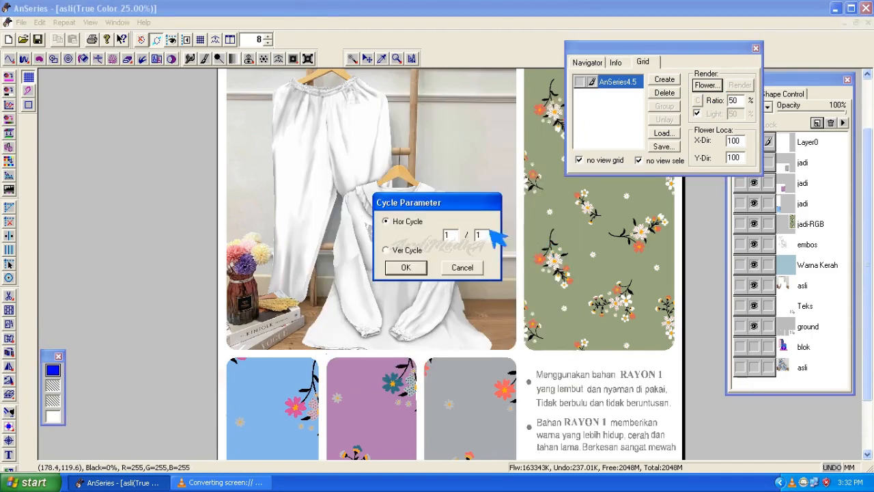
pyautogui.click(414, 270)
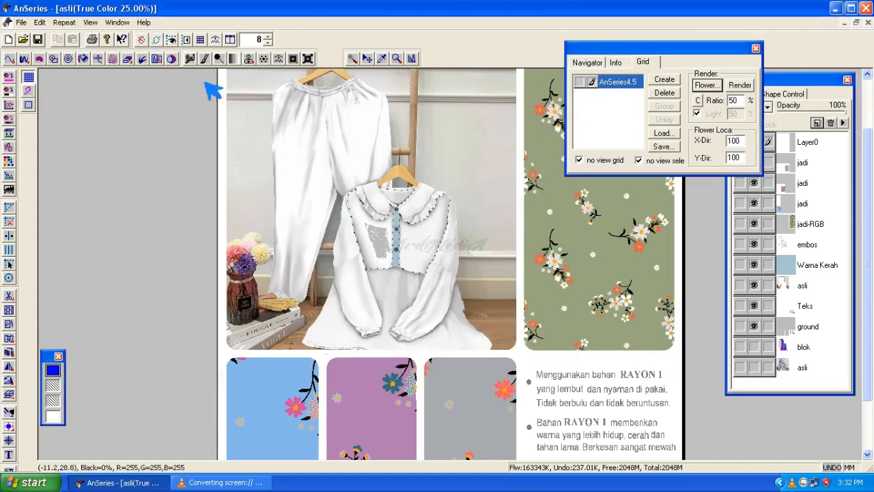
pyautogui.click(741, 85)
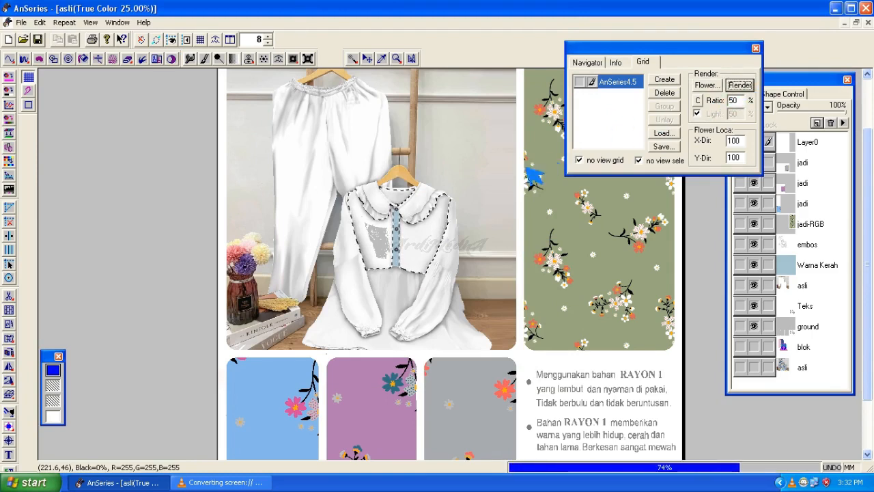
pyautogui.moveTo(656, 48); pyautogui.dragTo(621, 31)
pyautogui.click(629, 75)
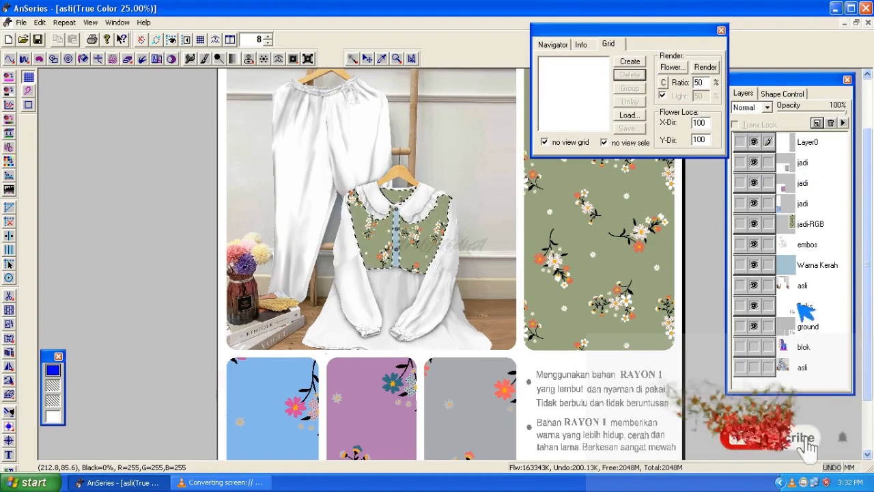
# - Select the skirt and collar areas by similar color on the blok layer at tolerance 0, and make Layer0 active
pyautogui.click(789, 347)
pyautogui.click(353, 58)
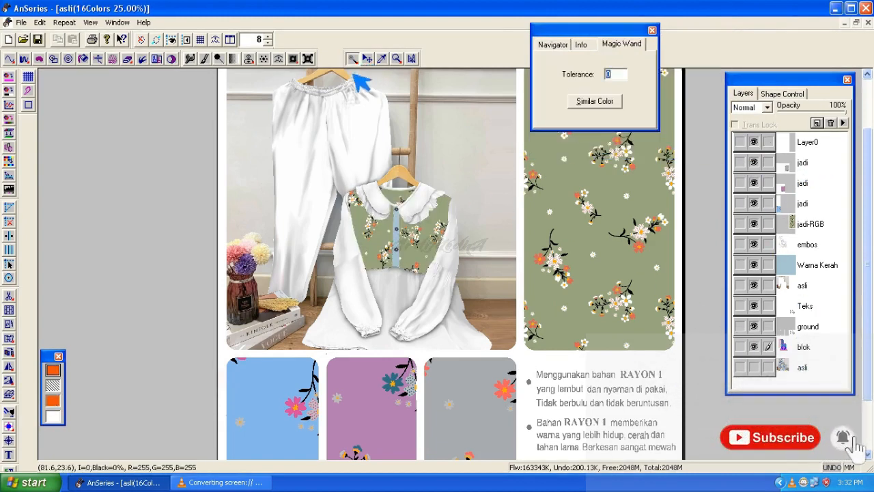
pyautogui.click(405, 294)
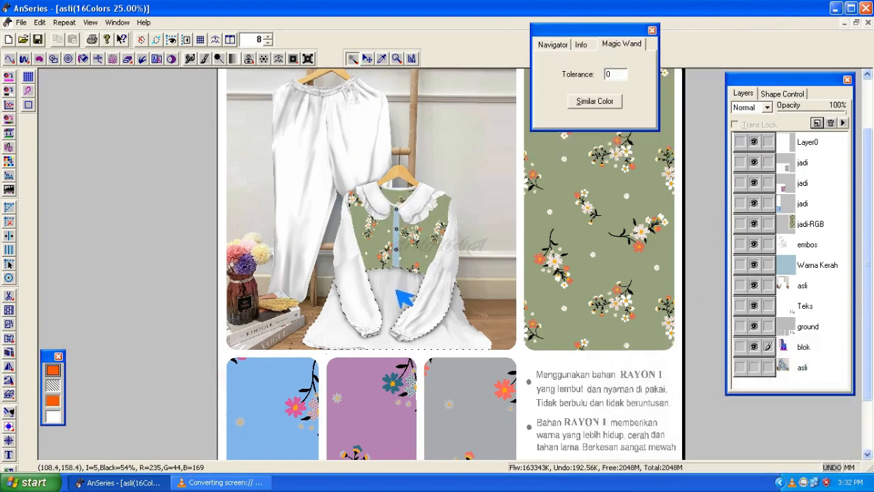
pyautogui.click(615, 102)
pyautogui.click(810, 144)
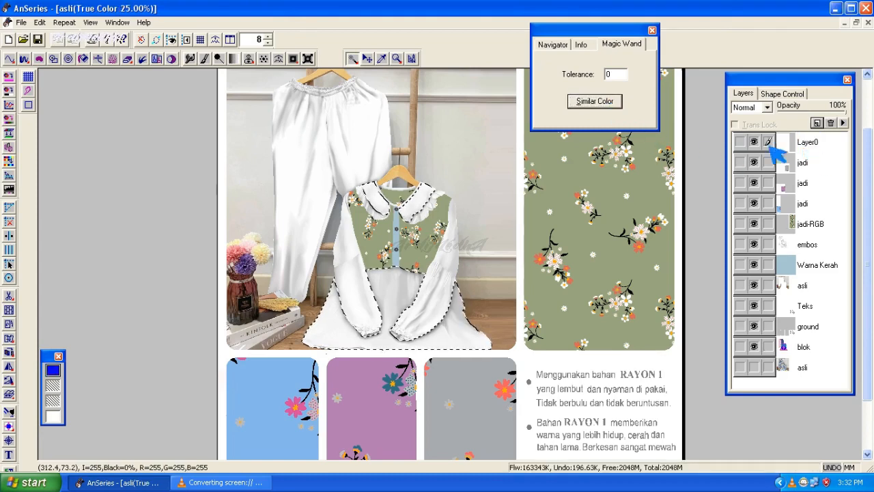
# - Load the ROK DAN KERAH grid from BLOUNSE 20, render the floral pattern onto the skirt and collar, and deselect
pyautogui.click(28, 76)
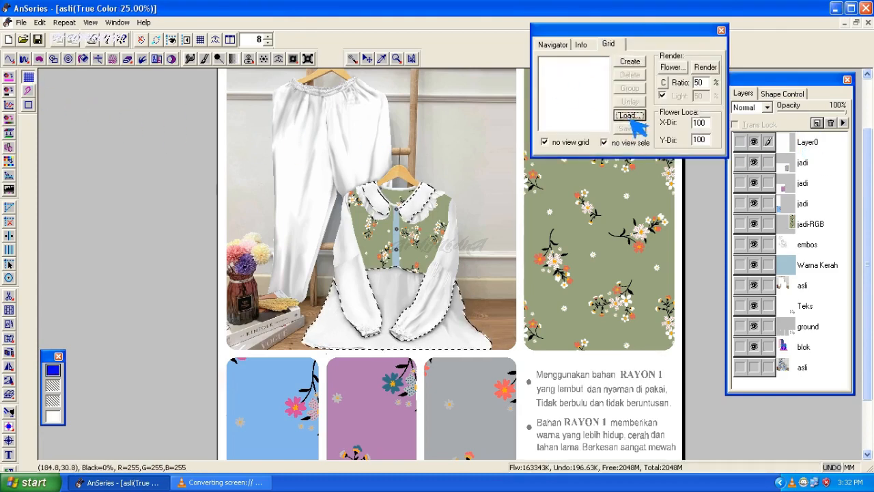
pyautogui.click(629, 116)
pyautogui.click(506, 123)
pyautogui.click(347, 160)
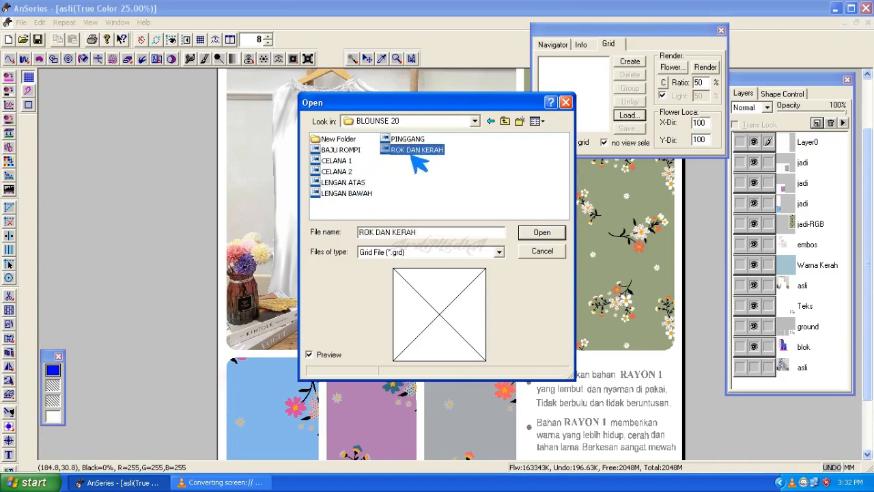
pyautogui.doubleClick(414, 151)
pyautogui.click(705, 66)
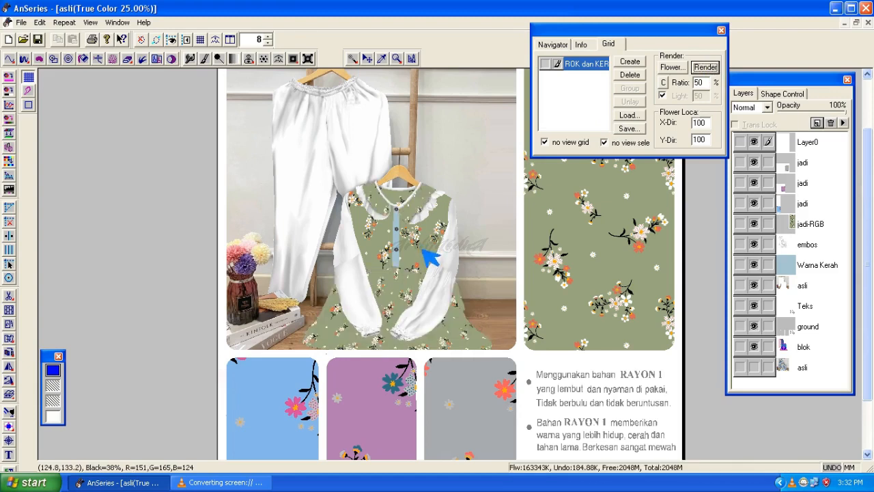
pyautogui.hotkey('ctrl', 'd')
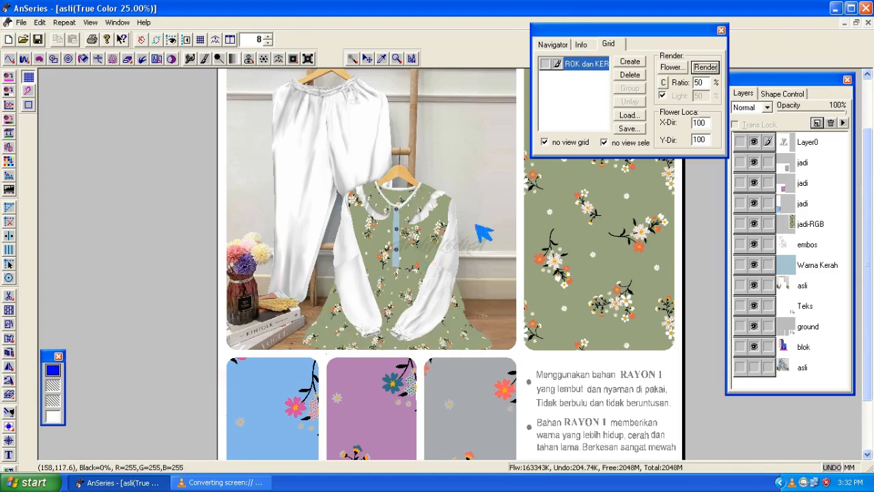
# - Select both upper sleeves by similar color on the blok layer at tolerance 0, and make Layer0 active
pyautogui.click(786, 171)
pyautogui.click(802, 306)
pyautogui.click(802, 347)
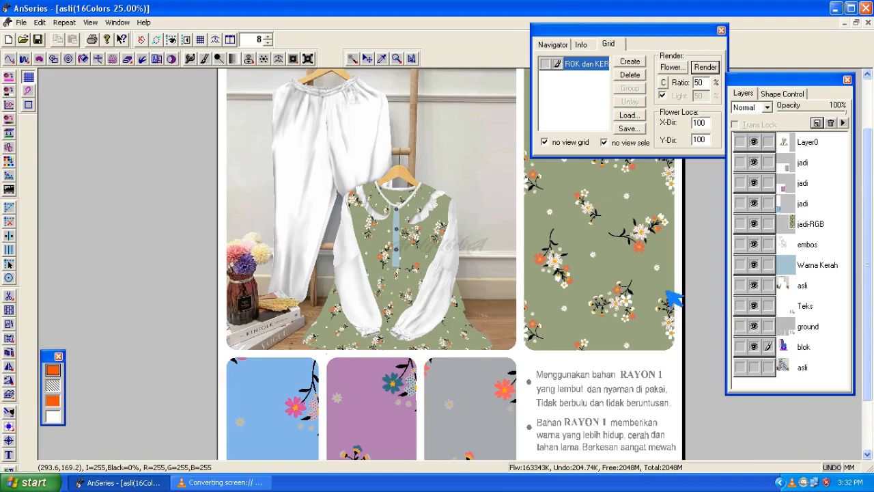
pyautogui.click(353, 59)
pyautogui.click(352, 254)
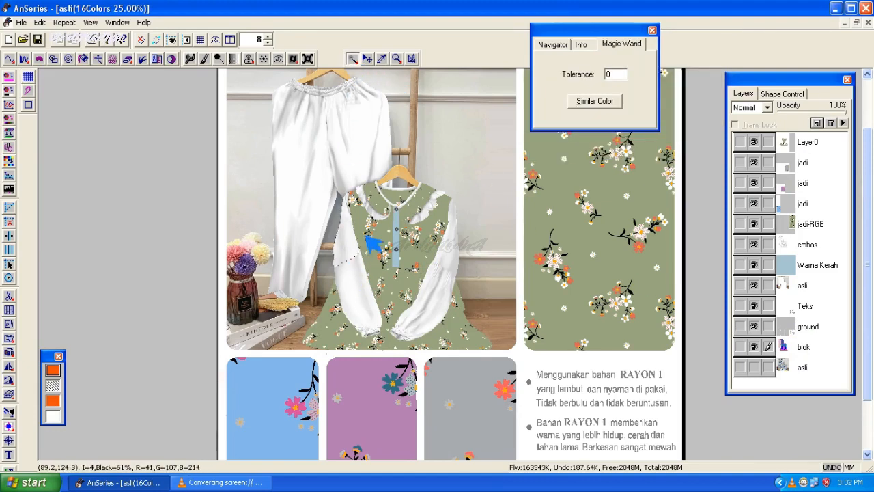
pyautogui.click(596, 102)
pyautogui.click(805, 148)
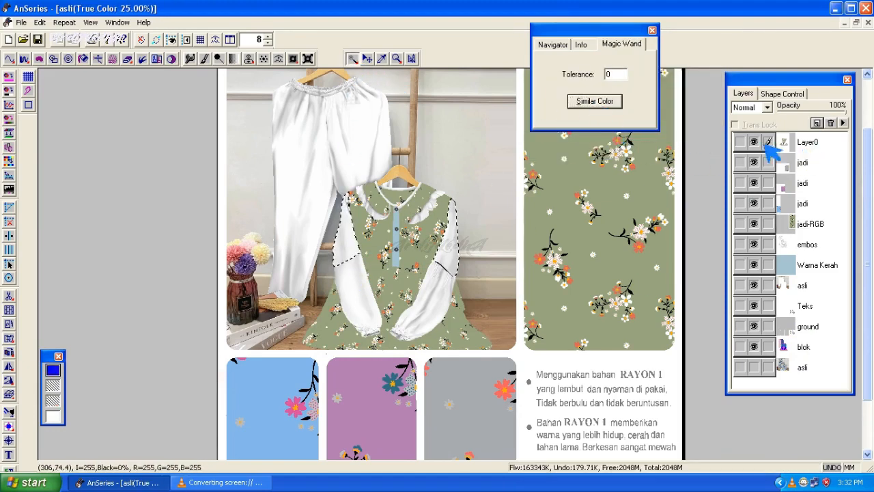
# - Replace the grid with LENGAN ATAS, render the floral pattern onto both upper sleeves, and clear the selection and grid
pyautogui.click(31, 79)
pyautogui.click(630, 75)
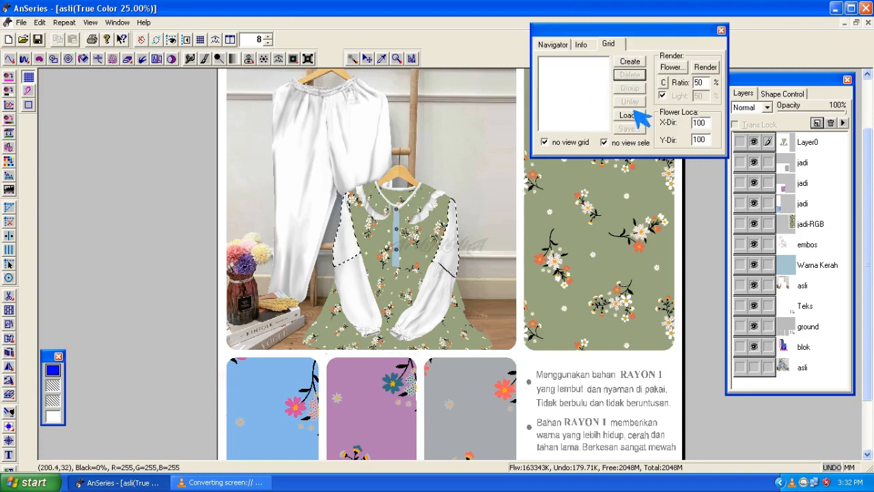
pyautogui.click(627, 115)
pyautogui.moveTo(362, 106); pyautogui.dragTo(498, 81)
pyautogui.click(494, 158)
pyautogui.click(678, 209)
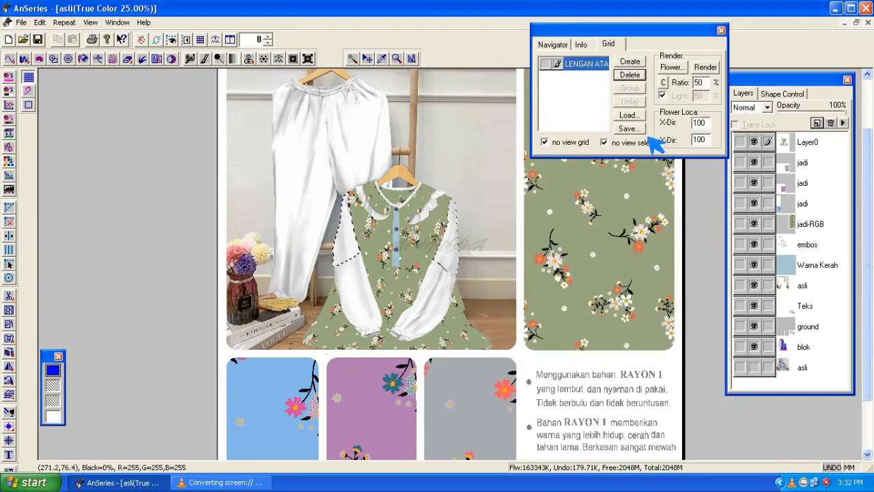
pyautogui.click(705, 67)
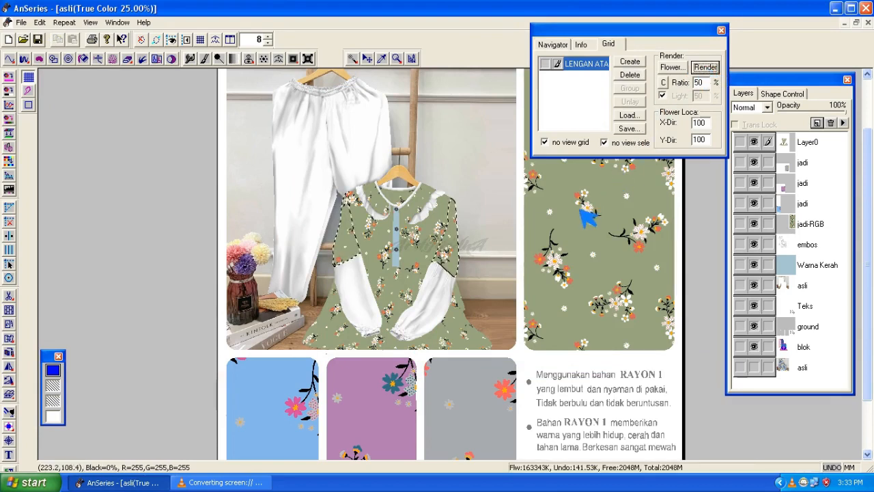
pyautogui.hotkey('ctrl', 'd')
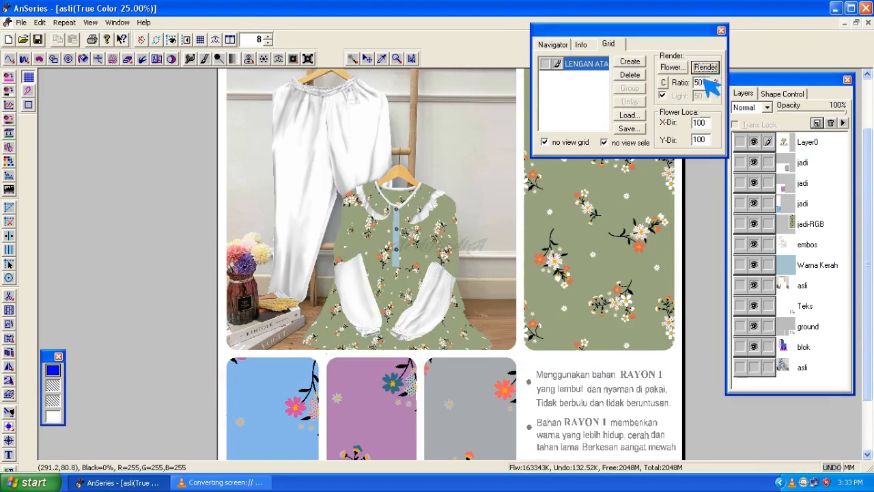
pyautogui.click(641, 75)
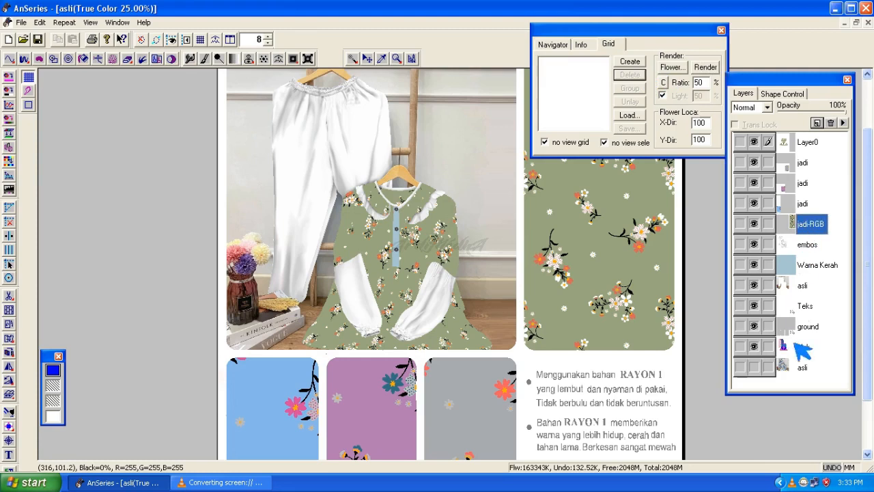
# - Select both lower sleeves by similar color on the blok layer, and make Layer0 active
pyautogui.click(799, 349)
pyautogui.click(352, 59)
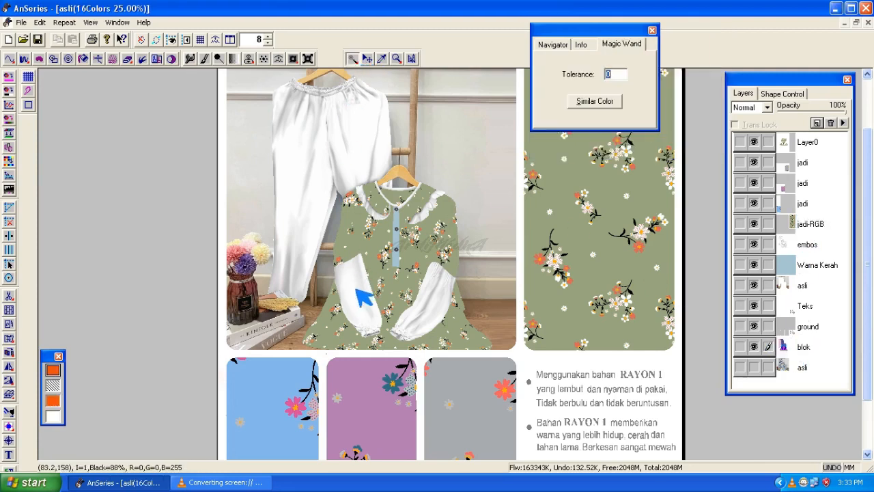
pyautogui.click(600, 110)
pyautogui.click(779, 142)
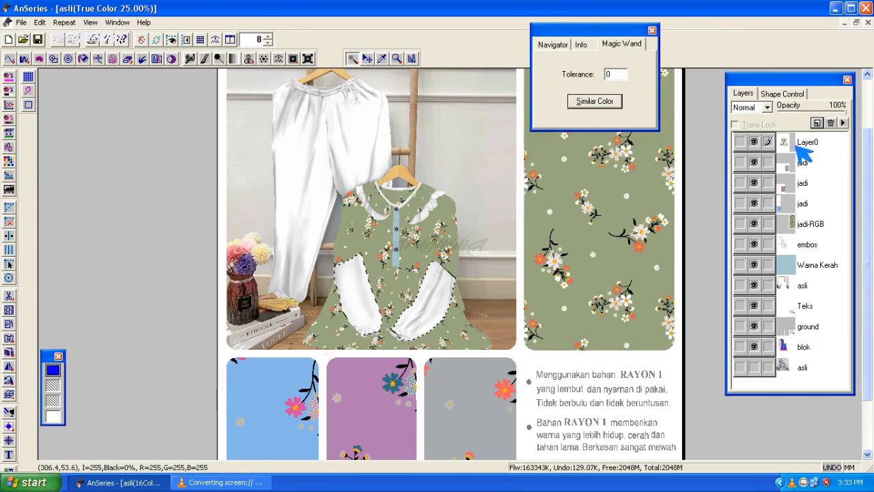
# - Load the LENGAN BAWAH grid and render the floral pattern onto both lower sleeves
pyautogui.click(28, 77)
pyautogui.click(633, 131)
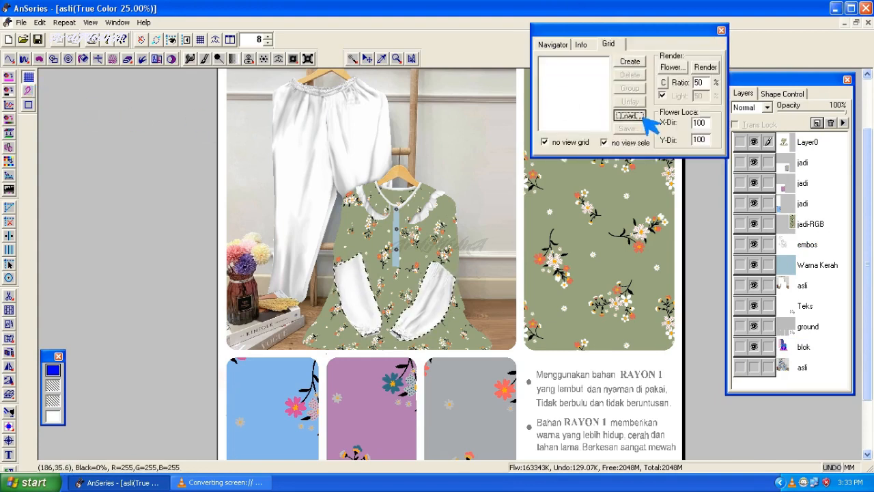
pyautogui.click(481, 157)
pyautogui.click(485, 168)
pyautogui.click(679, 209)
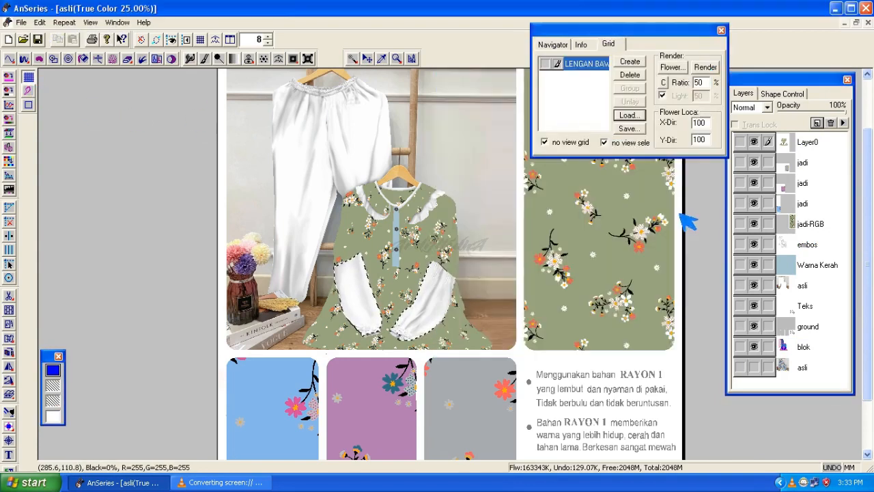
pyautogui.click(712, 71)
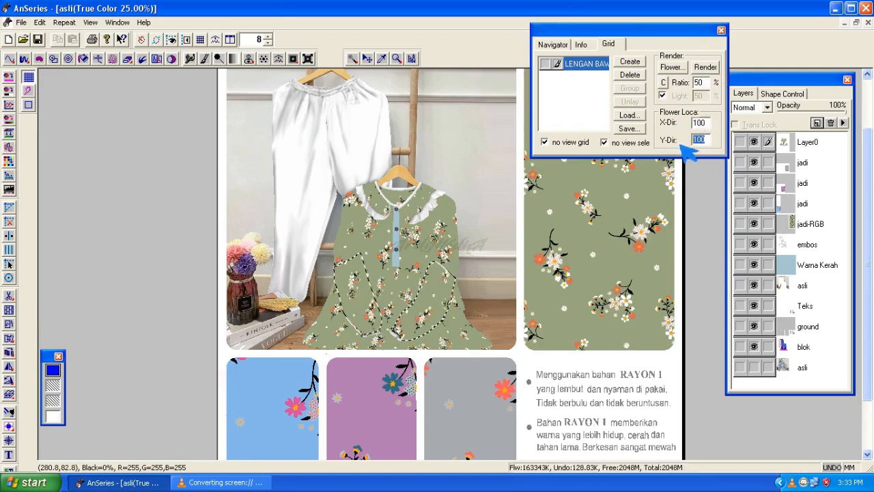
# - Set the flower location to X-Dir 50 and Y-Dir 50, and render the lower sleeves again
pyautogui.click(710, 71)
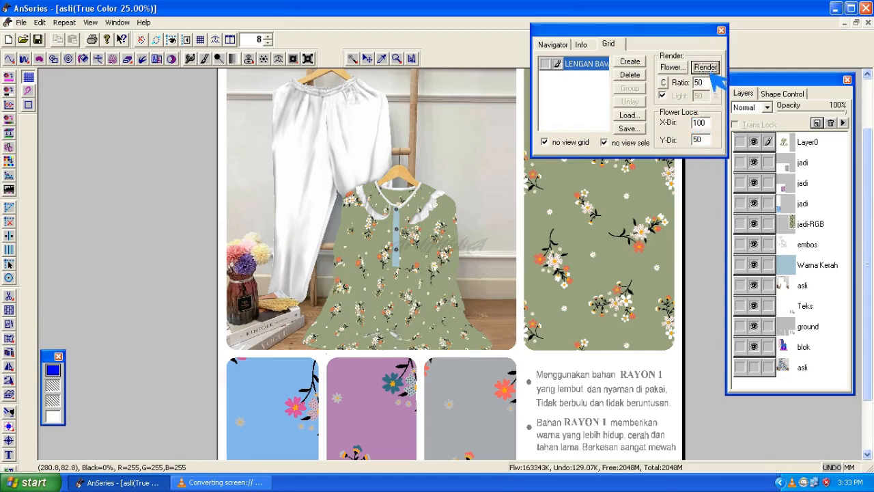
pyautogui.doubleClick(700, 124)
pyautogui.write('50')
pyautogui.click(704, 67)
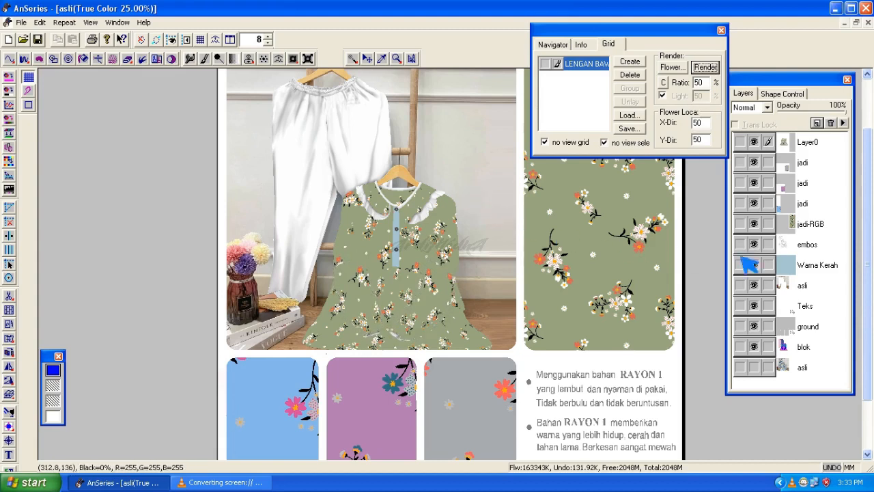
# - Select the left trouser leg by similar color on the blok layer, and make Layer0 active
pyautogui.click(802, 348)
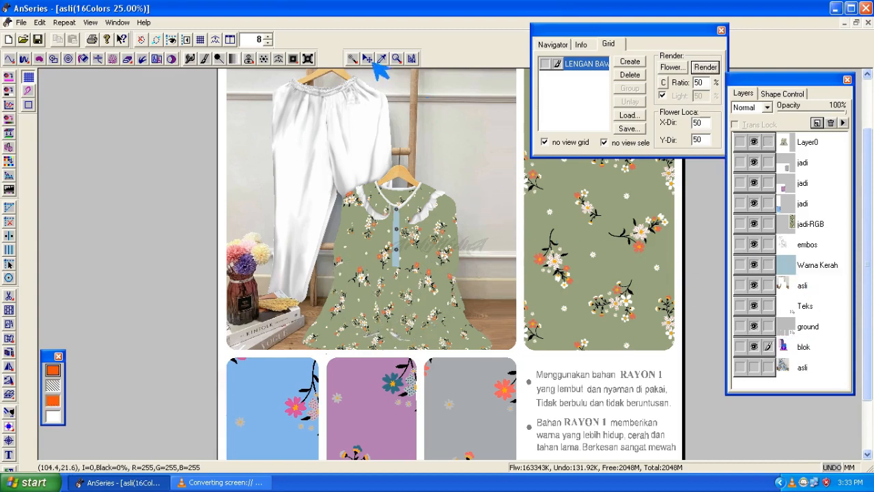
pyautogui.click(352, 59)
pyautogui.click(351, 154)
pyautogui.click(595, 101)
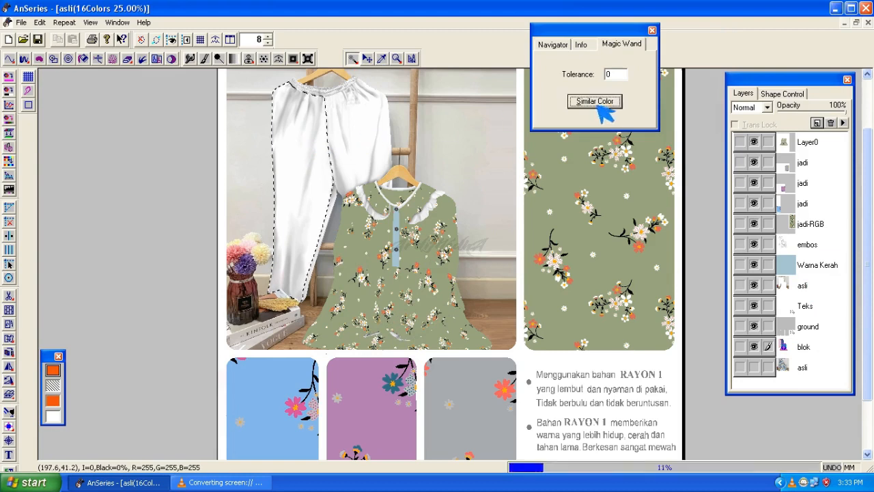
pyautogui.click(804, 143)
# - Replace the grid with CELANA 1 and render the floral pattern onto the selected trouser leg
pyautogui.click(28, 76)
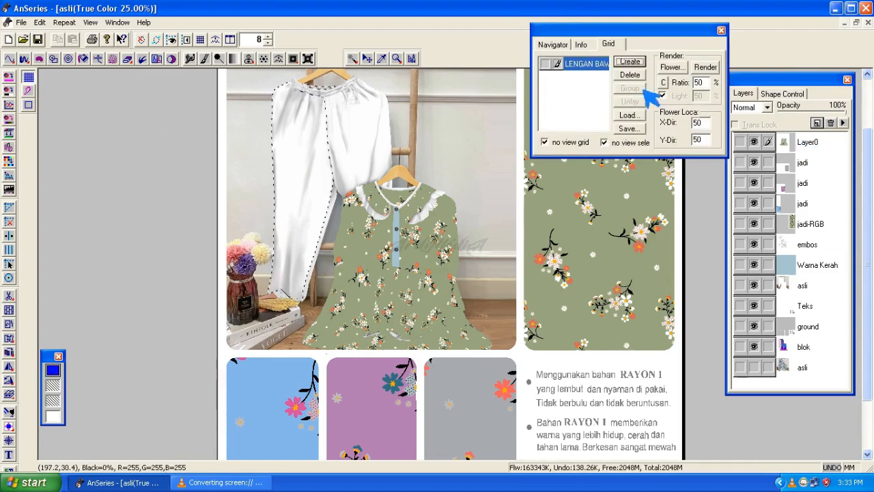
pyautogui.click(632, 116)
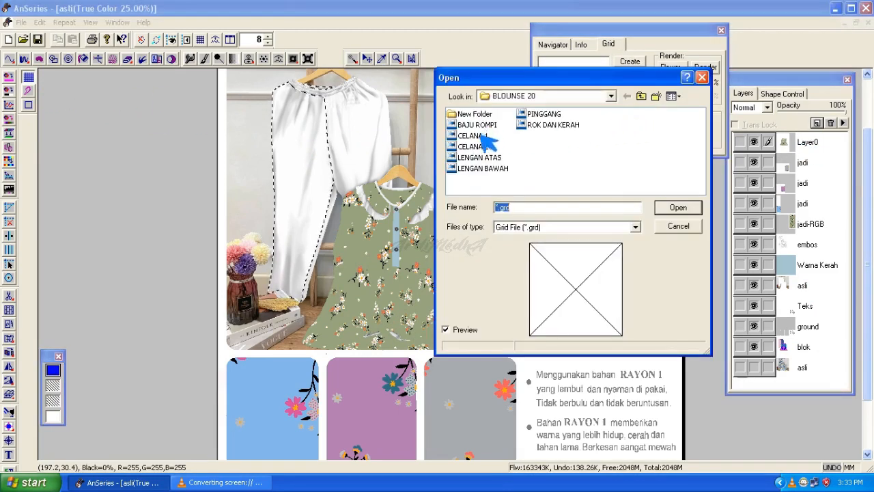
pyautogui.click(472, 135)
pyautogui.click(675, 208)
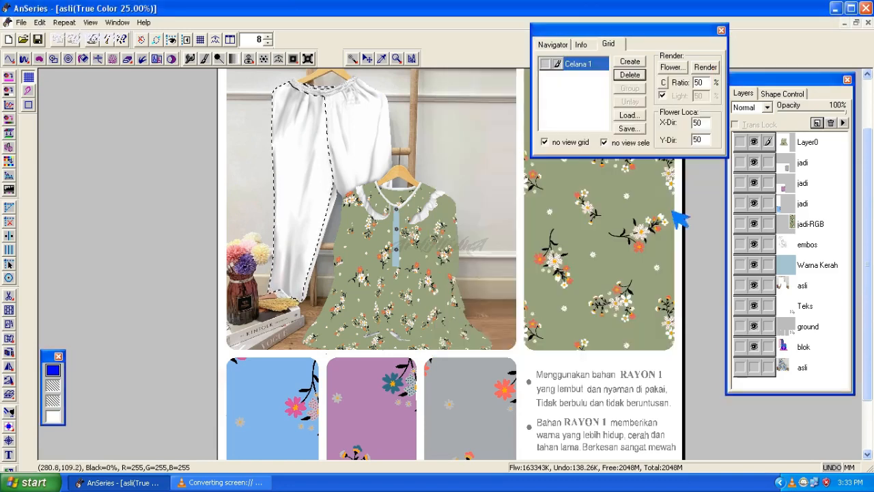
pyautogui.click(705, 67)
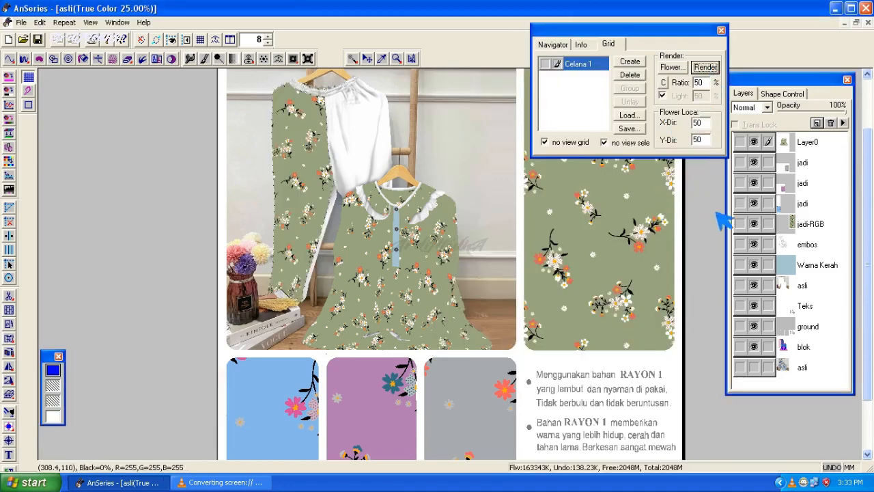
# - Delete the CELANA 1 grid, select the right trouser leg by similar color on the blok layer, and make Layer0 active
pyautogui.click(803, 347)
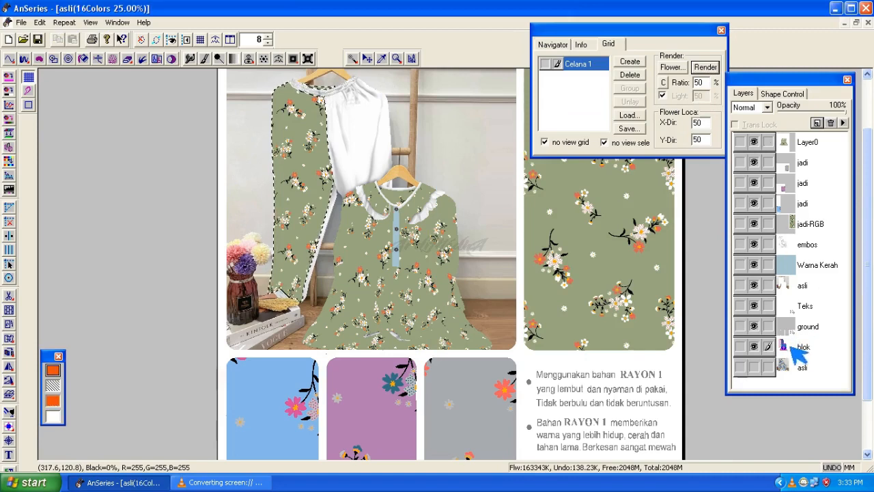
pyautogui.click(630, 74)
pyautogui.click(352, 59)
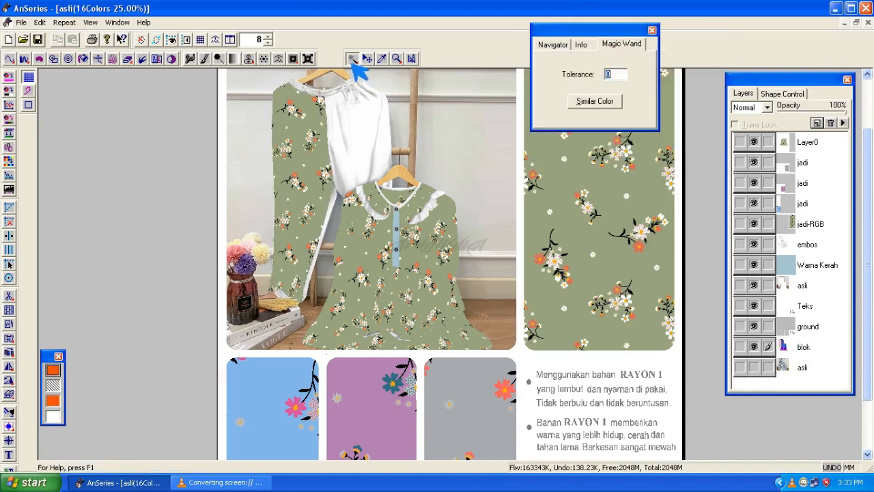
pyautogui.click(619, 103)
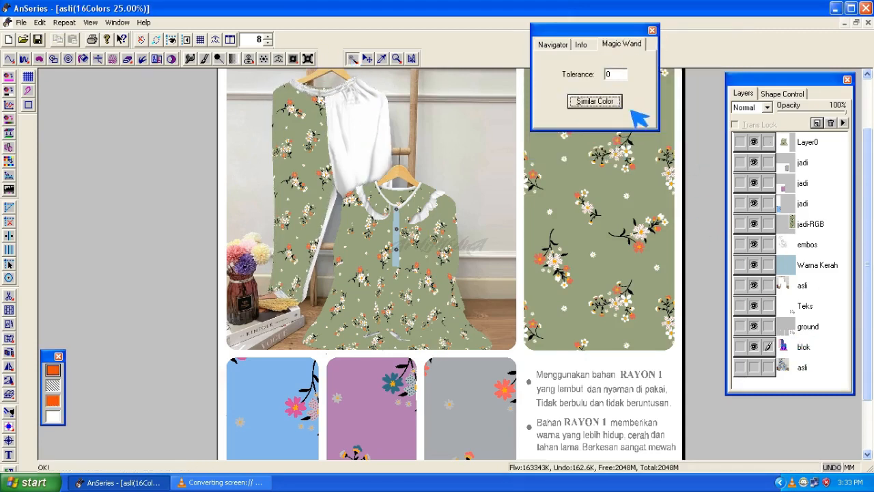
pyautogui.click(797, 143)
pyautogui.click(29, 77)
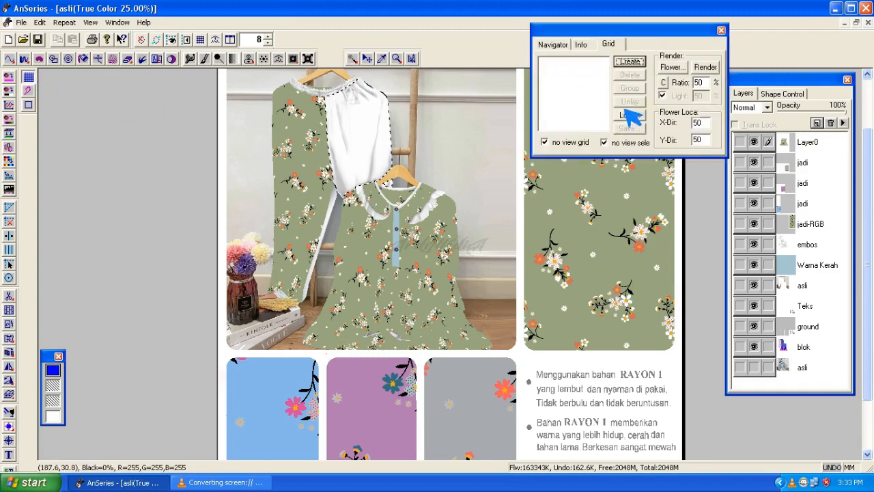
# - Load the CELANA 2 grid and render the floral pattern onto the selected trouser leg
pyautogui.click(628, 116)
pyautogui.click(481, 126)
pyautogui.click(478, 136)
pyautogui.click(473, 146)
pyautogui.click(678, 207)
pyautogui.click(705, 67)
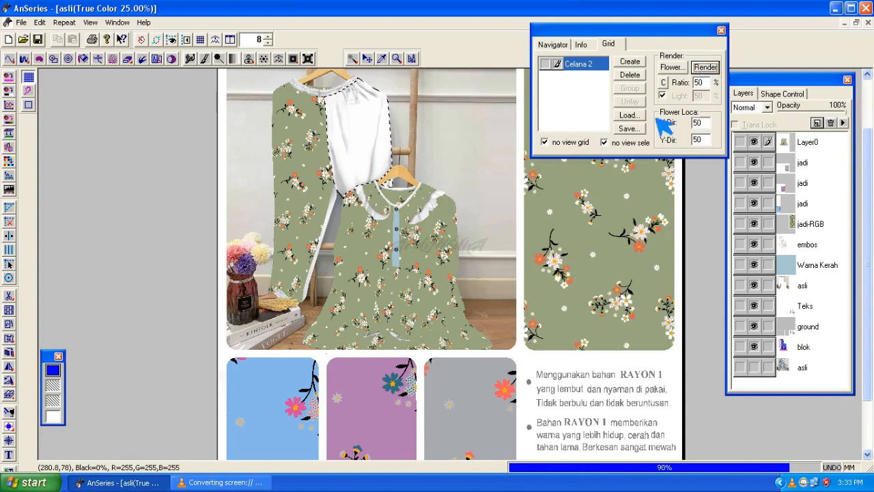
# - Select the waistband and inner trouser strip by similar color on the blok layer, and make Layer0 active
pyautogui.click(797, 345)
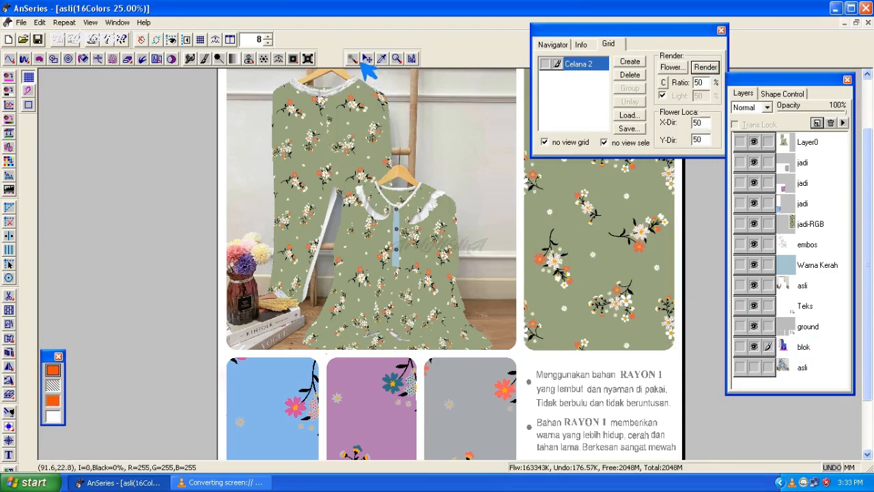
pyautogui.click(353, 58)
pyautogui.click(594, 101)
pyautogui.click(806, 142)
pyautogui.click(28, 90)
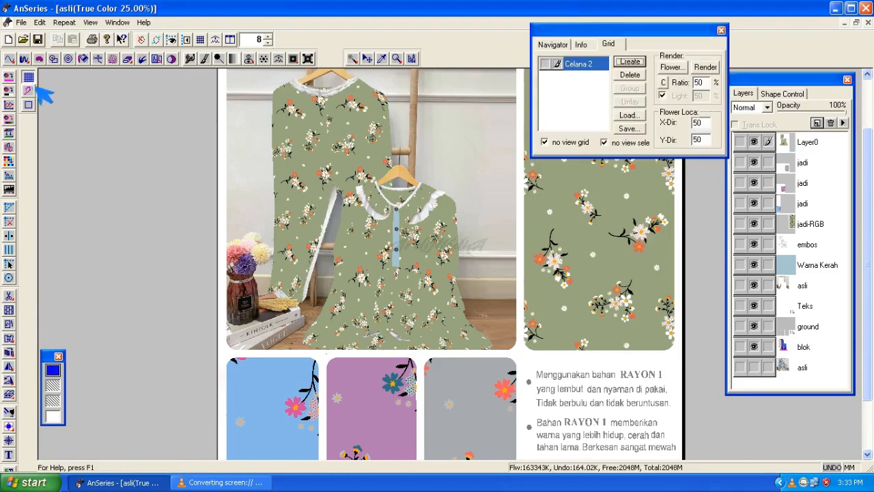
# - Replace the grid with PINGGANG and render the floral pattern onto the waistband and inner trouser strip
pyautogui.click(634, 76)
pyautogui.click(630, 114)
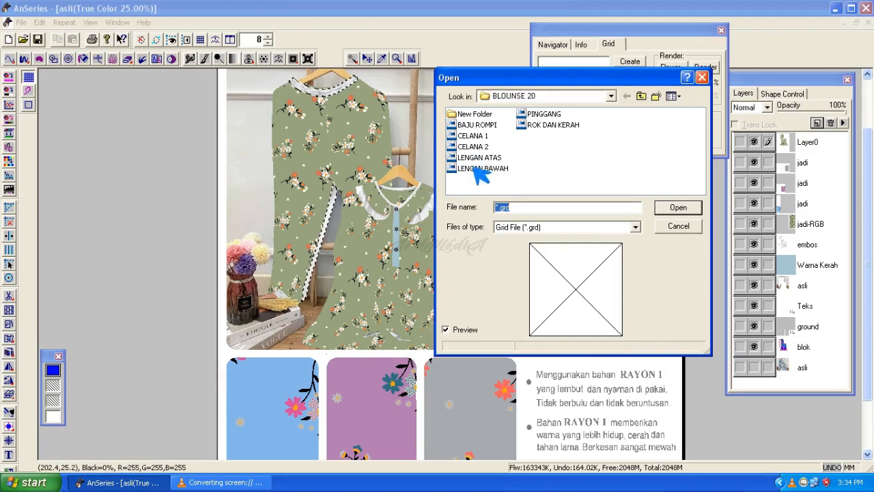
pyautogui.click(543, 114)
pyautogui.click(678, 208)
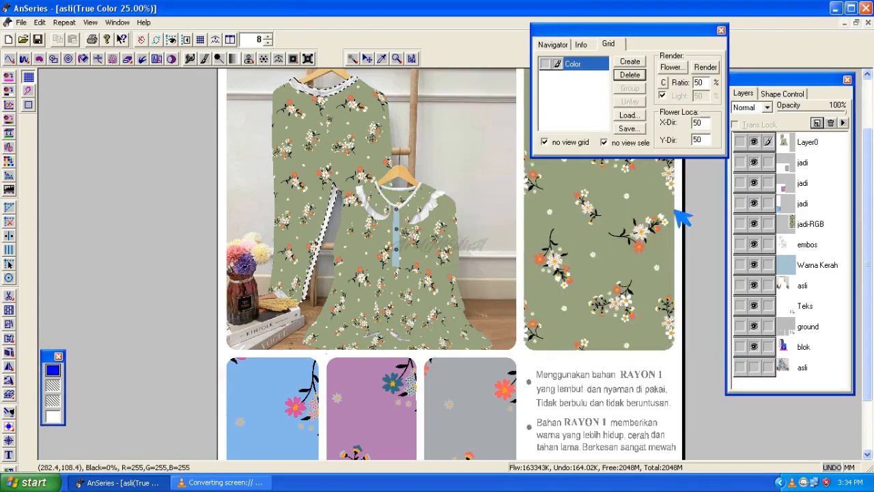
pyautogui.click(706, 68)
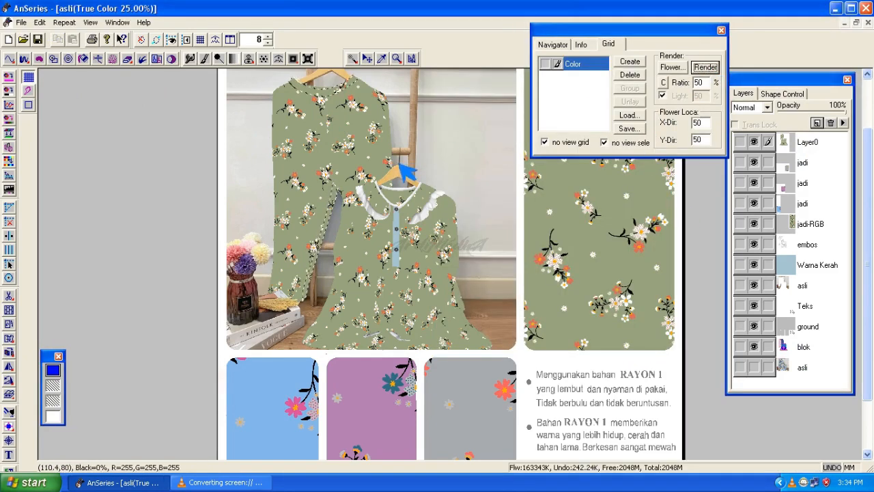
# - Hide the ground and blok layers and set Layer0's blending mode to DyeMix
pyautogui.click(756, 327)
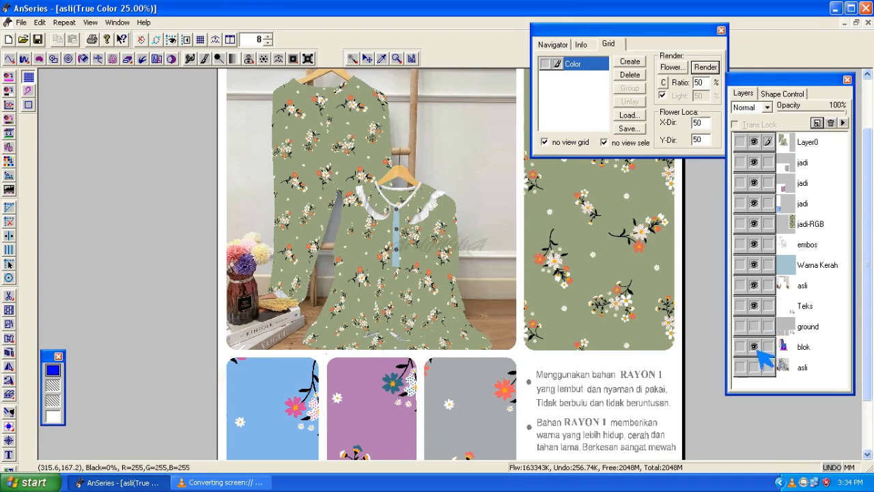
pyautogui.click(722, 30)
pyautogui.click(767, 108)
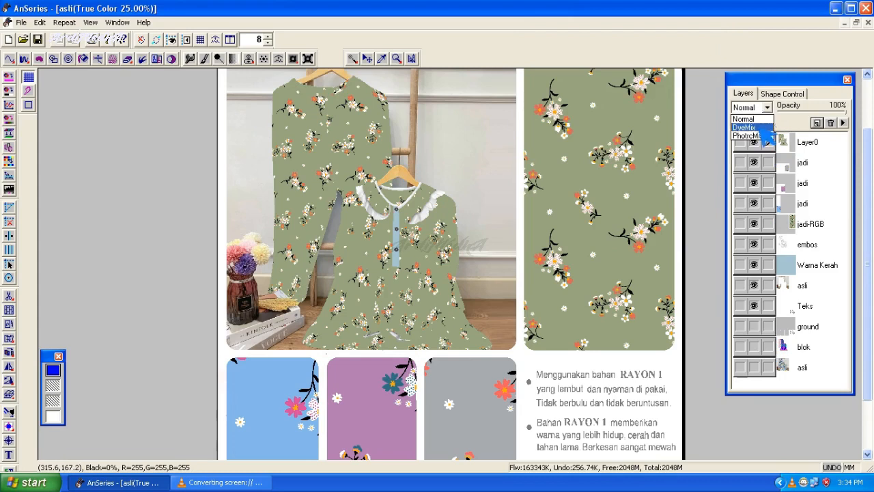
pyautogui.click(752, 136)
# - Recolor the collar and placket on the Warna Kerah layer to pale green with hue 90, saturation 20% and lightness 89%
pyautogui.moveTo(798, 269); pyautogui.dragTo(801, 284)
pyautogui.click(796, 268)
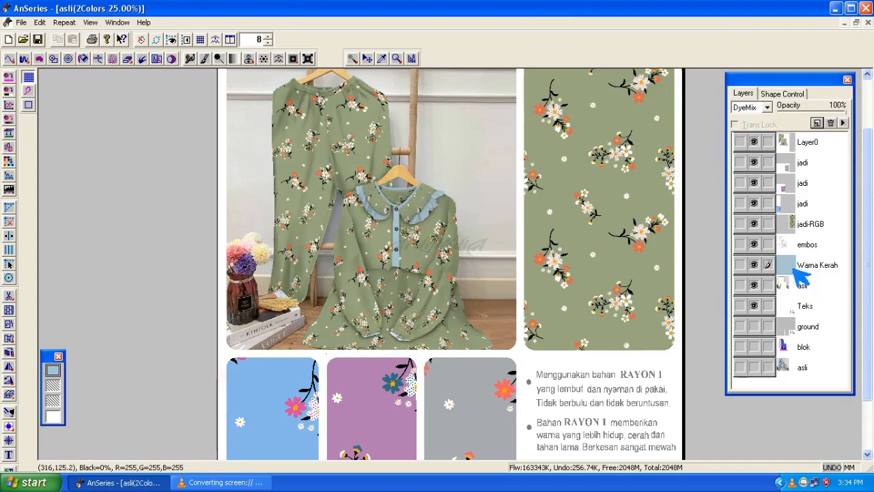
pyautogui.click(794, 269)
pyautogui.rightClick(667, 252)
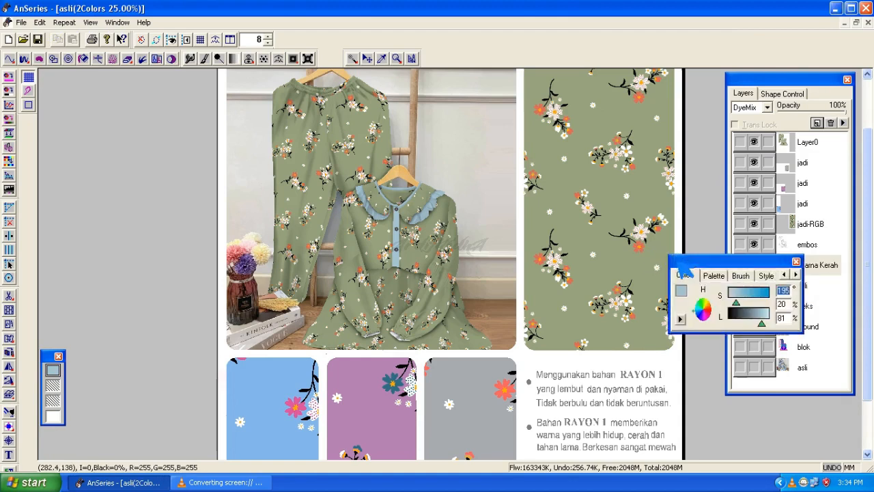
pyautogui.click(722, 280)
pyautogui.click(691, 277)
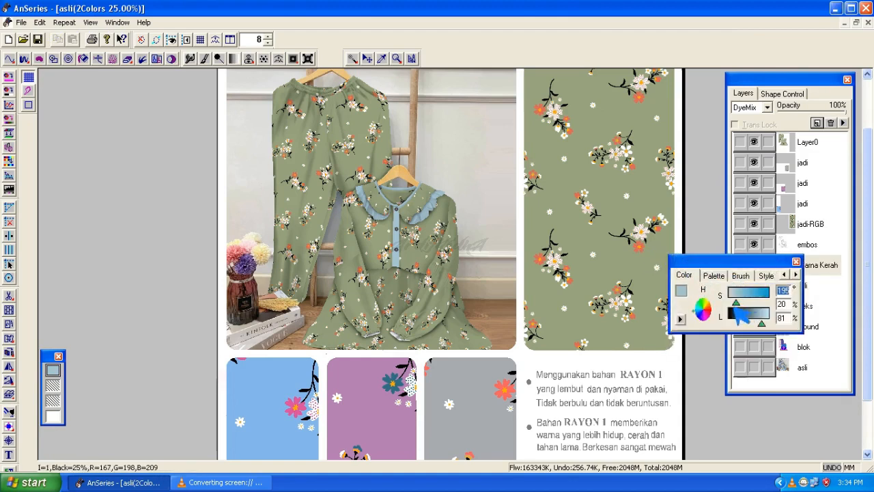
pyautogui.moveTo(698, 308); pyautogui.dragTo(719, 299)
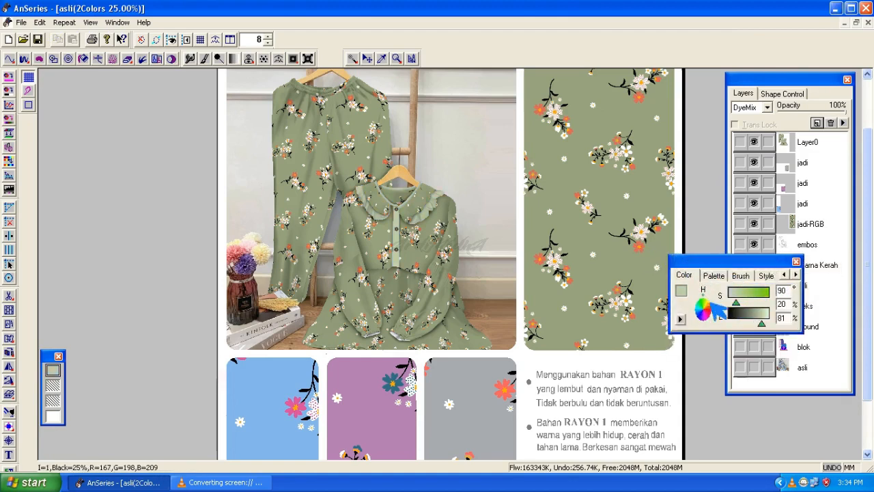
pyautogui.moveTo(766, 329); pyautogui.dragTo(772, 327)
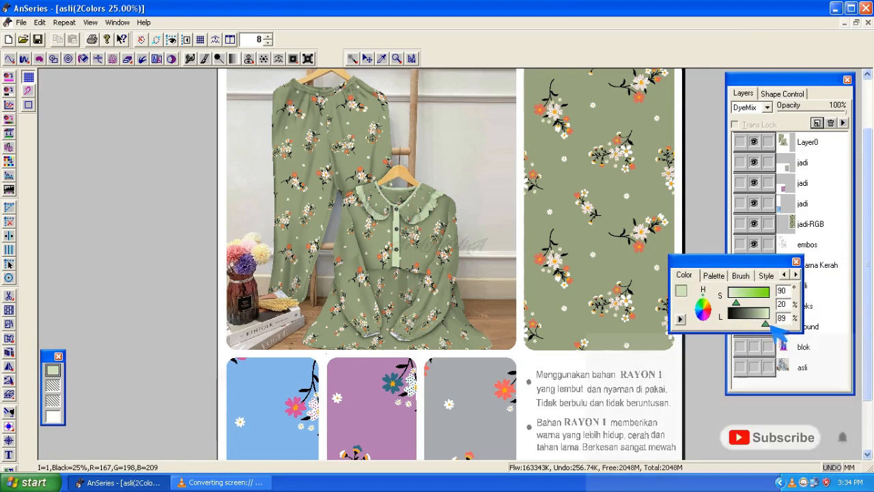
pyautogui.click(797, 262)
# - Examine the rendered blouse and trousers up close and across the mockup sheet
pyautogui.hotkey('ctrl', '+')
pyautogui.scroll(1, 512, 268)
pyautogui.scroll(-1, 503, 260)
pyautogui.scroll(3, 458, 267)
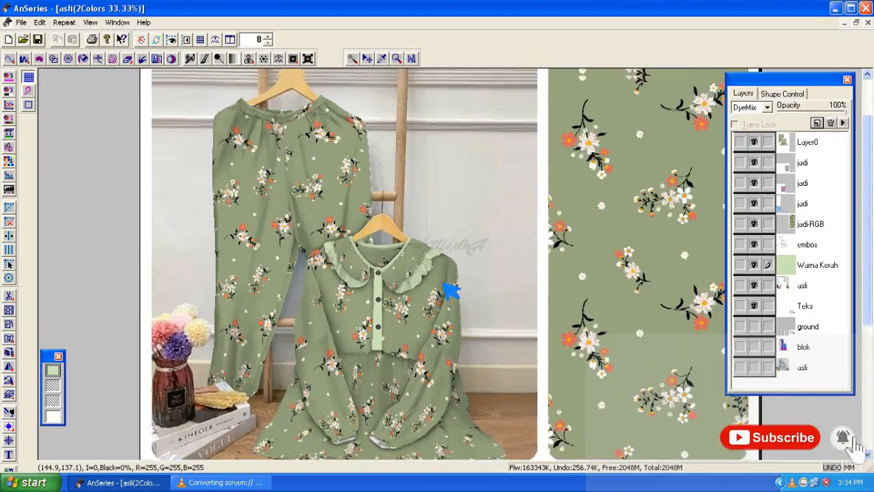
pyautogui.scroll(1, 444, 283)
pyautogui.scroll(-1, 442, 273)
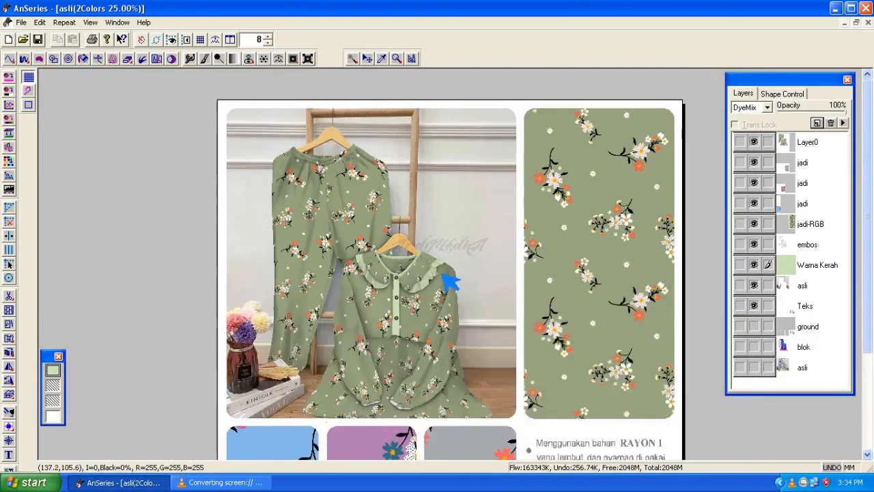
pyautogui.scroll(-4, 455, 287)
pyautogui.scroll(2, 459, 313)
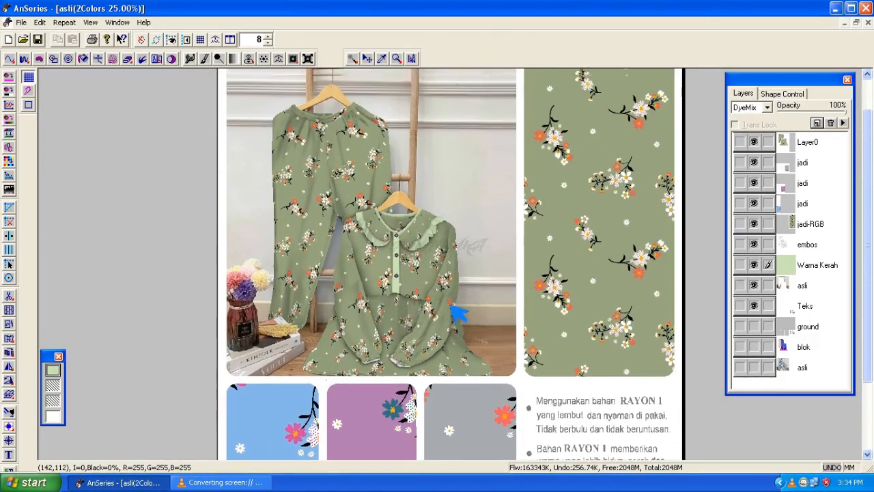
pyautogui.scroll(1, 459, 313)
# - Merge the visible layers into a new layer with Merge Left Visible
pyautogui.click(844, 124)
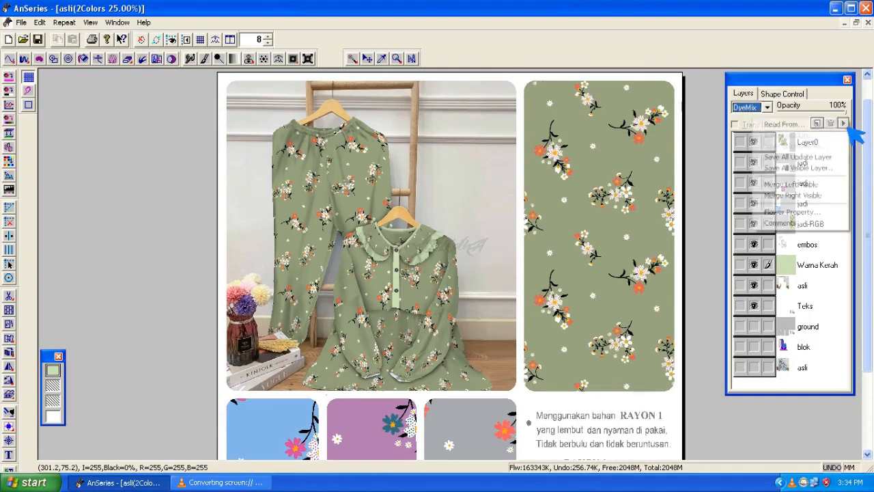
pyautogui.click(768, 185)
pyautogui.moveTo(760, 202); pyautogui.dragTo(746, 327)
pyautogui.moveTo(445, 310); pyautogui.dragTo(472, 268)
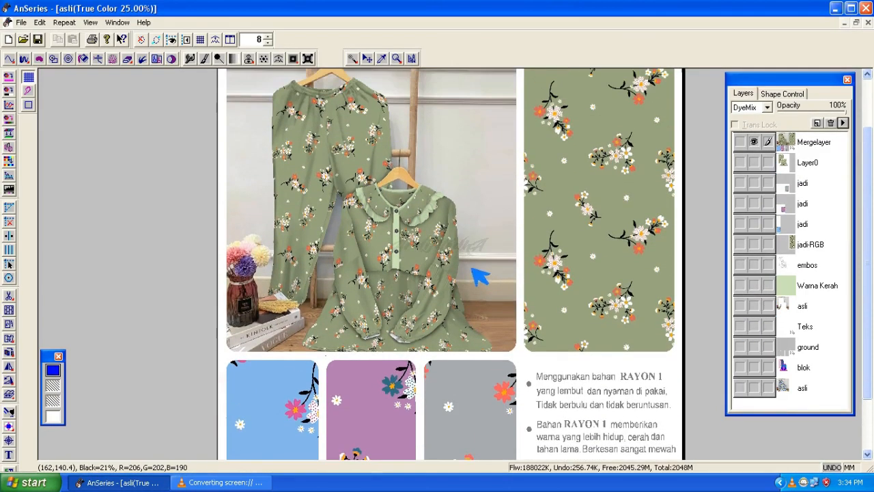
# - Display the merged mockup sheet as a repeat and inspect the neighbouring copies
pyautogui.press('r')
pyautogui.moveTo(579, 209); pyautogui.dragTo(444, 283)
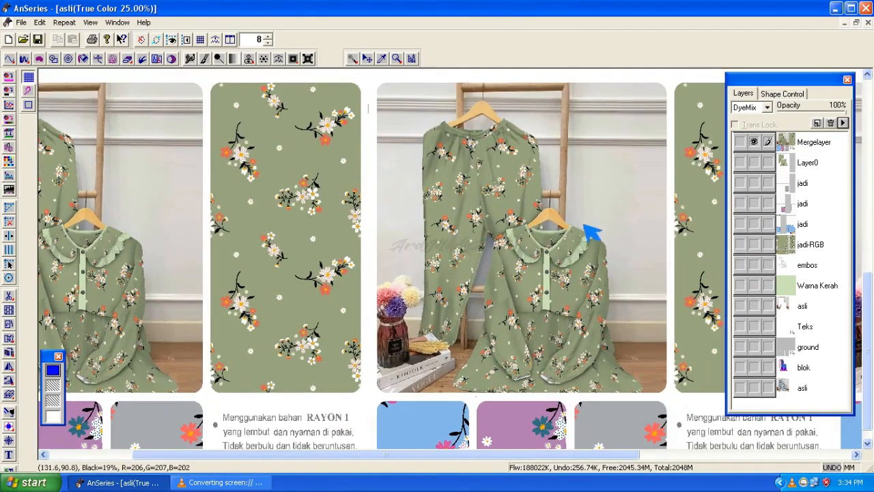
pyautogui.moveTo(616, 246); pyautogui.dragTo(454, 227)
pyautogui.moveTo(502, 247); pyautogui.dragTo(501, 208)
pyautogui.scroll(1, 507, 216)
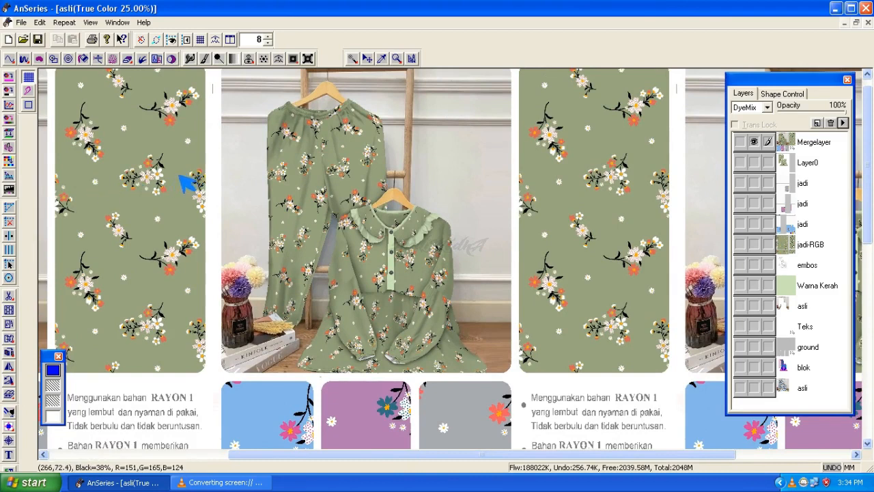
# - Save the Mergelayer layer as a Windows Bitmap named Blounse 1 in the BLOUNSE 20 folder, and close the document
pyautogui.click(818, 154)
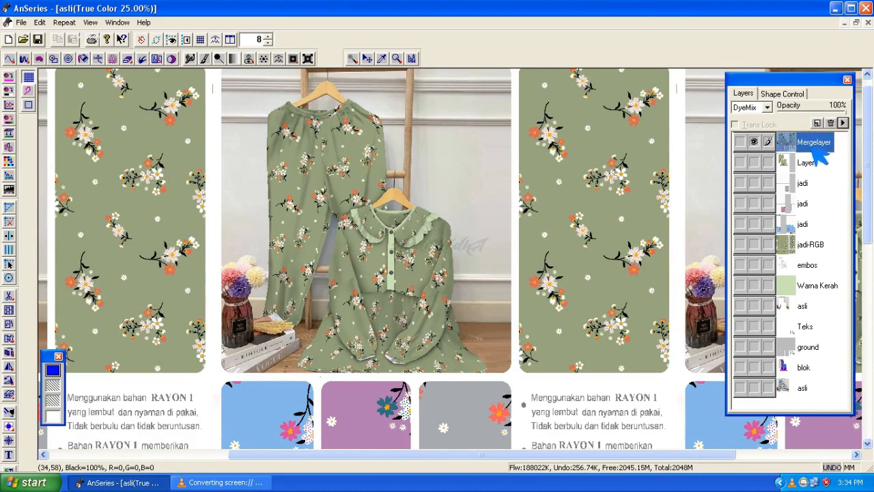
pyautogui.rightClick(814, 146)
pyautogui.click(746, 151)
pyautogui.click(540, 228)
pyautogui.click(530, 248)
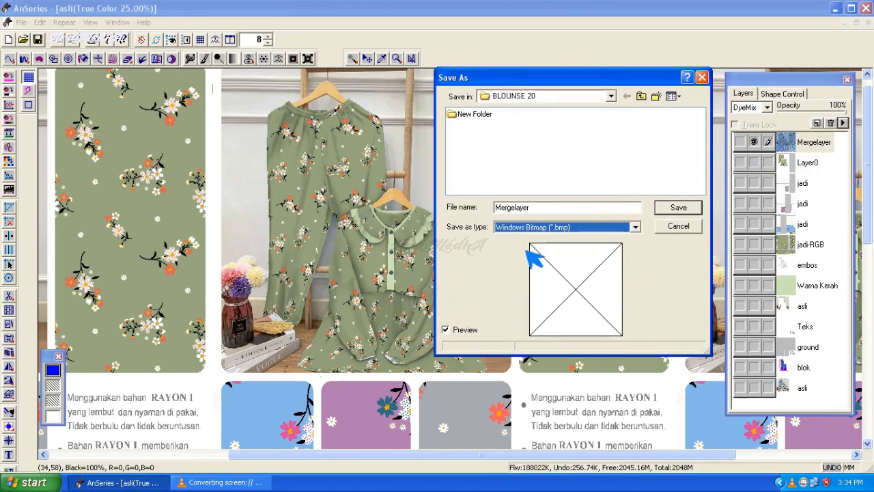
pyautogui.doubleClick(544, 210)
pyautogui.write('Blounse 1')
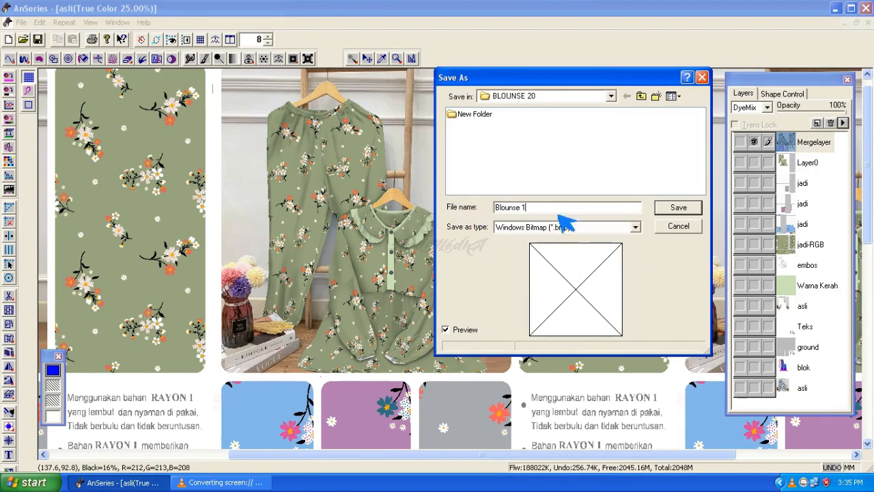
pyautogui.click(672, 213)
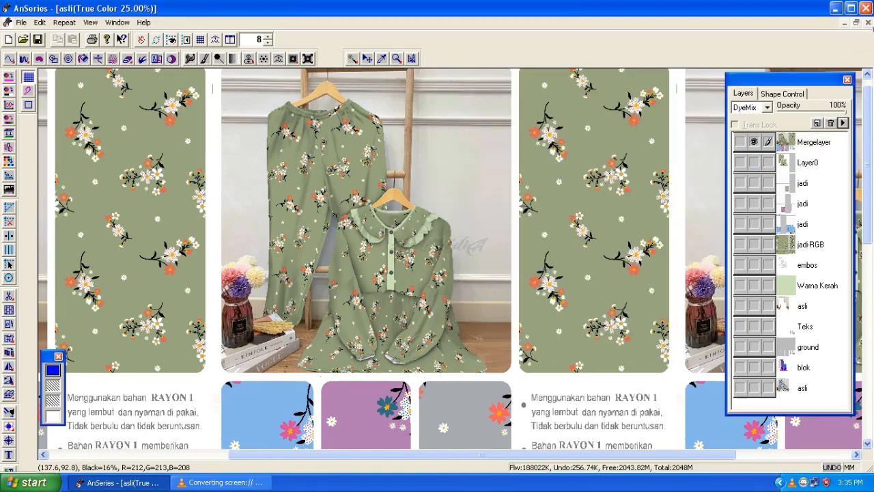
pyautogui.click(869, 23)
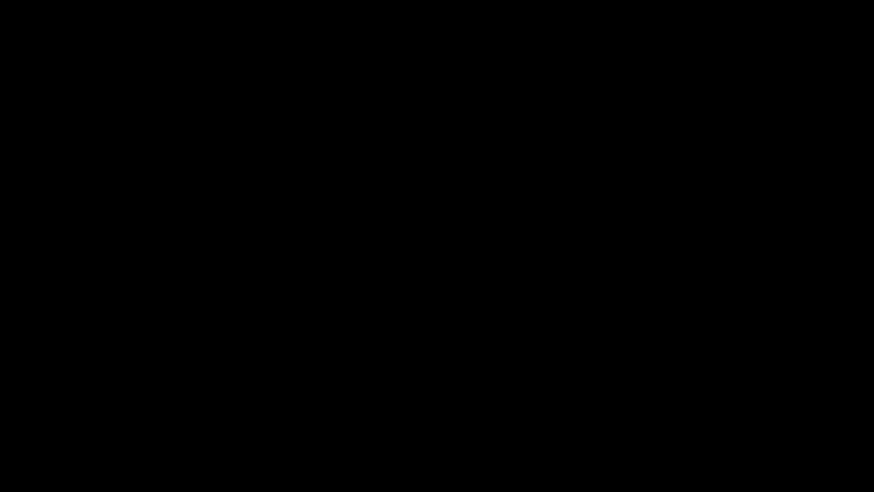